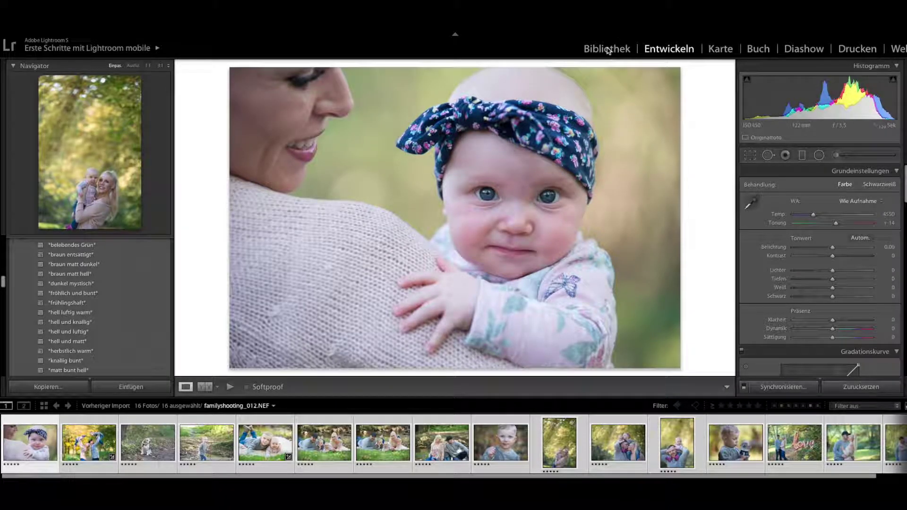
- Glance at the Library grid, then give the baby portrait the Portrait-Zauber 'hell und matt' preset
click(609, 51)
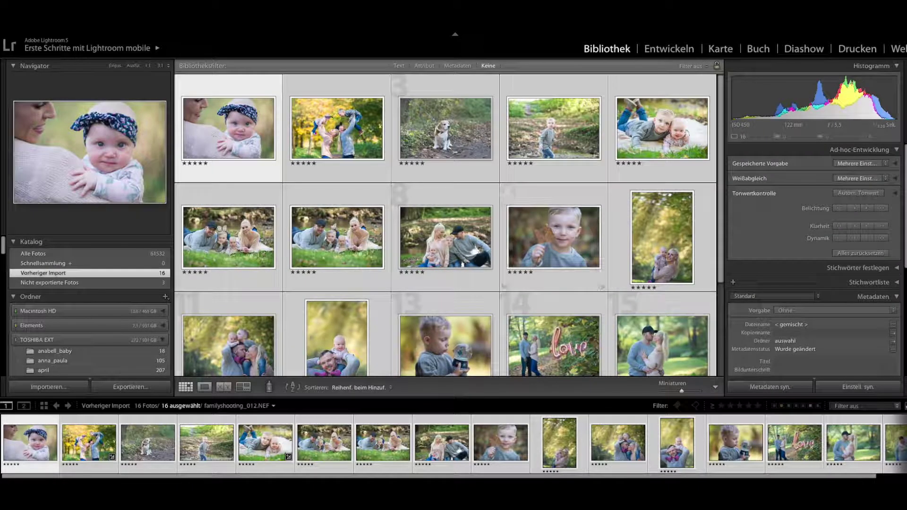
click(665, 51)
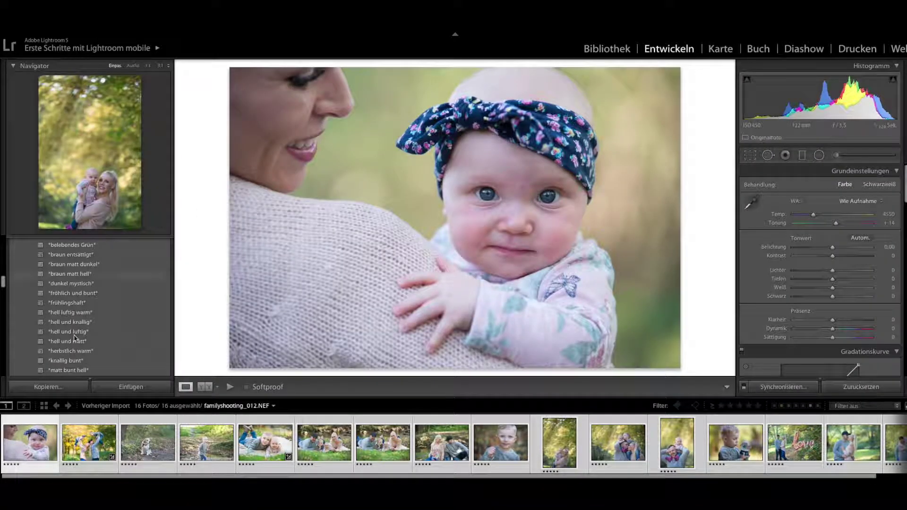
scroll(28, 254, up, 2)
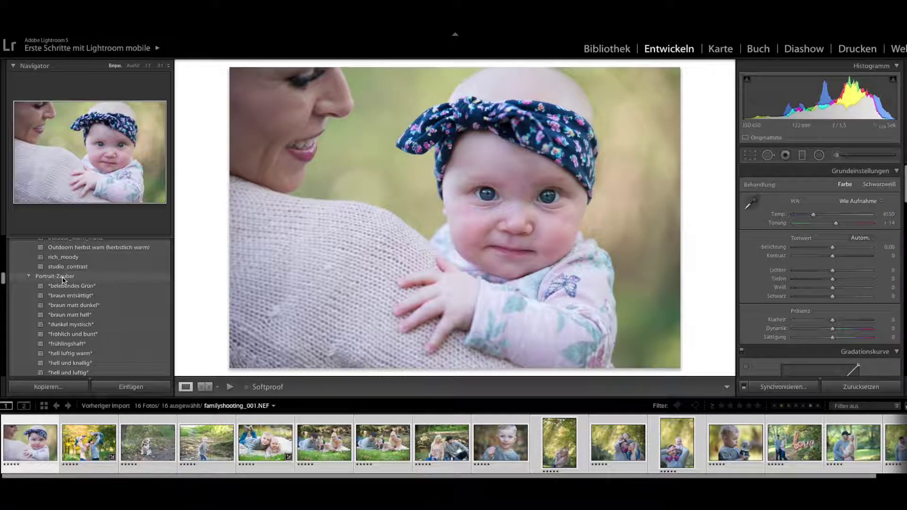
scroll(90, 350, down, 2)
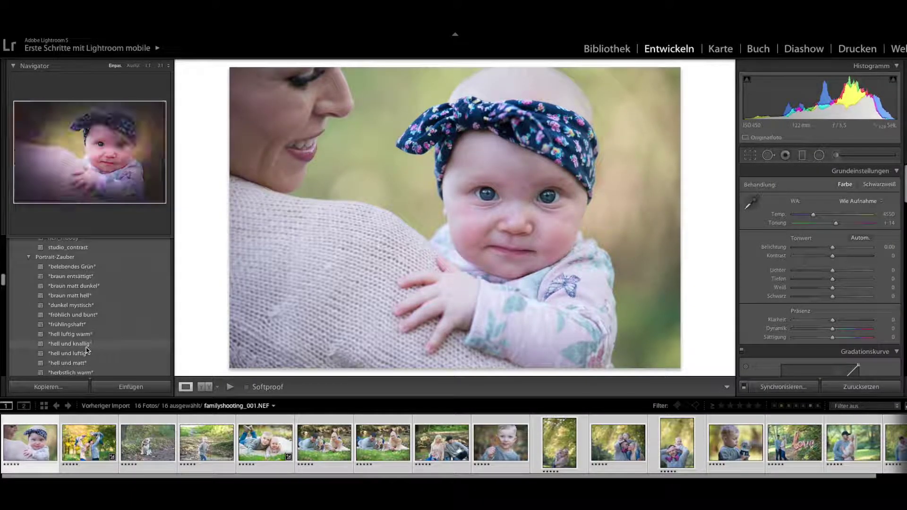
click(68, 363)
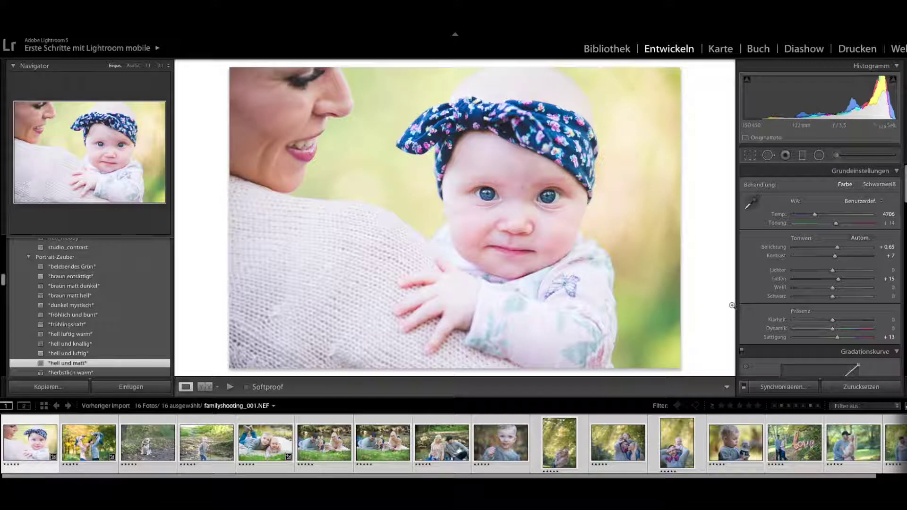
key(q)
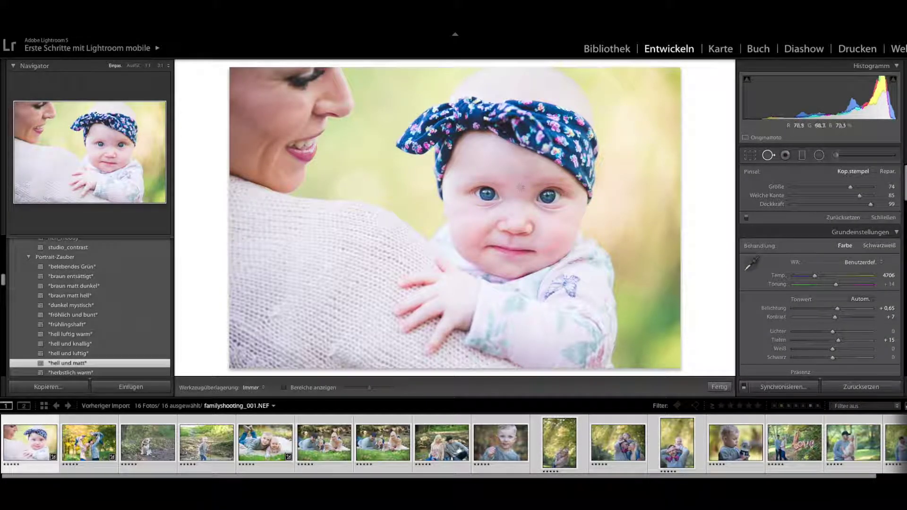
- Remove the forehead blemish and set the Adjustment Brush contrast to about 20
click(531, 162)
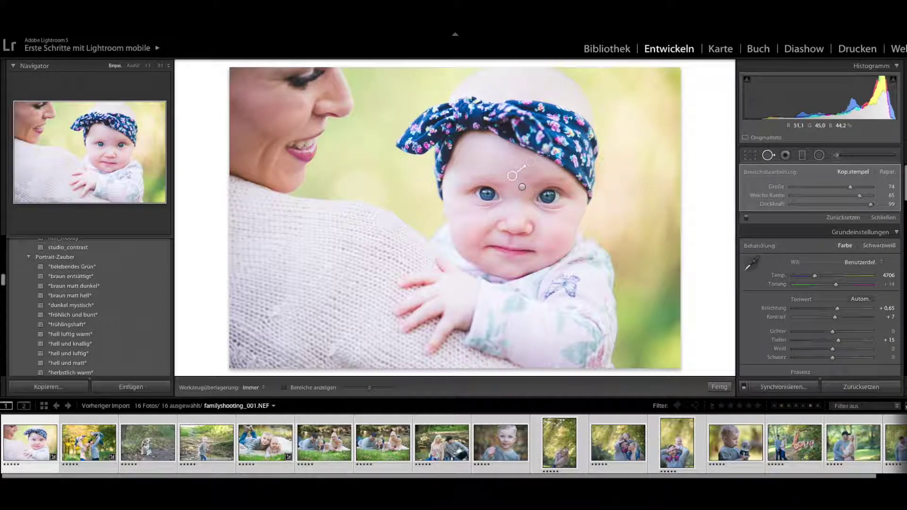
click(835, 156)
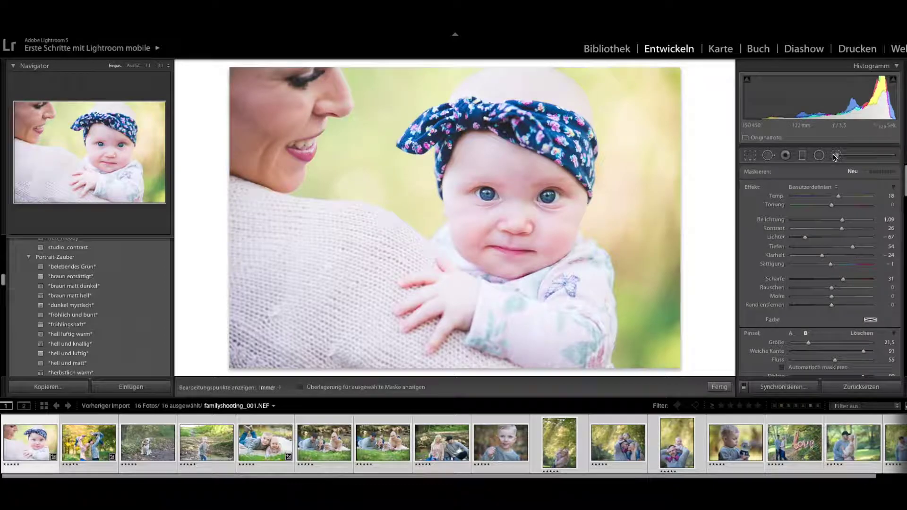
drag(841, 228, 837, 229)
- Toggle the edit pins off and on, close the brush, and go to familyshooting_003
key(h)
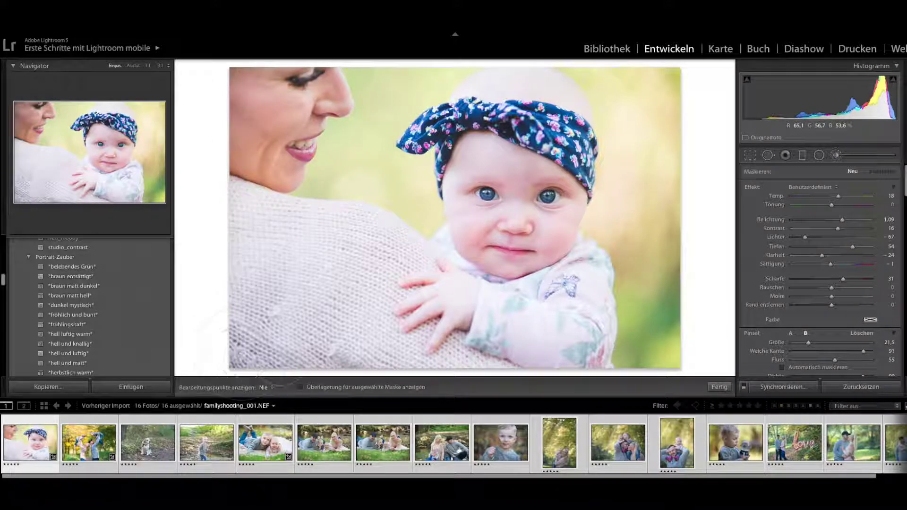
key(h)
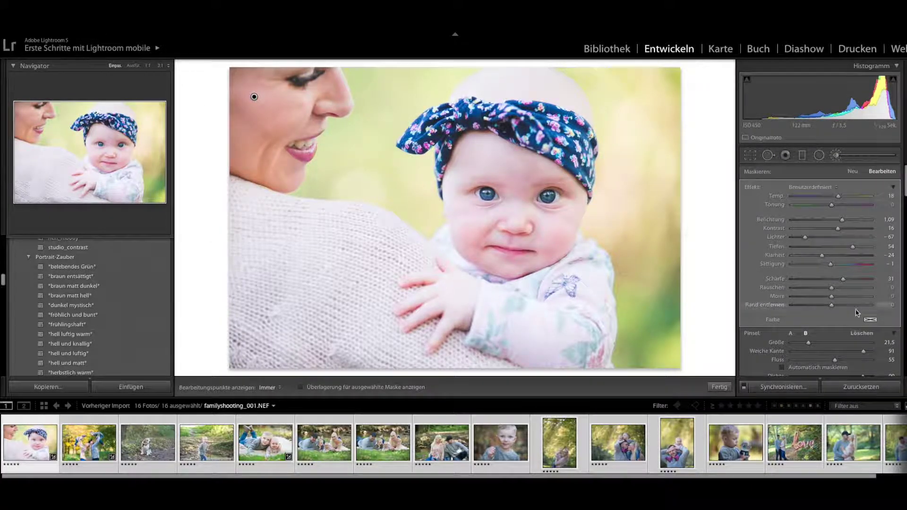
click(885, 373)
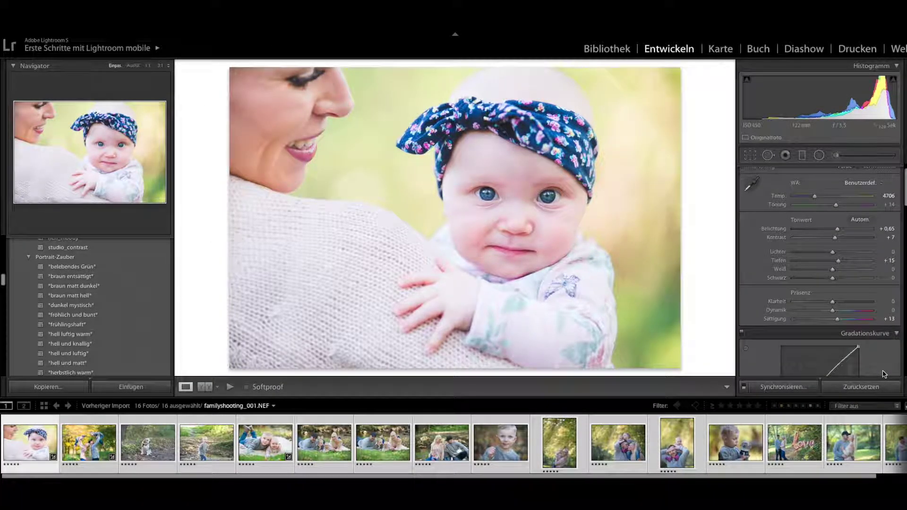
key(Right)
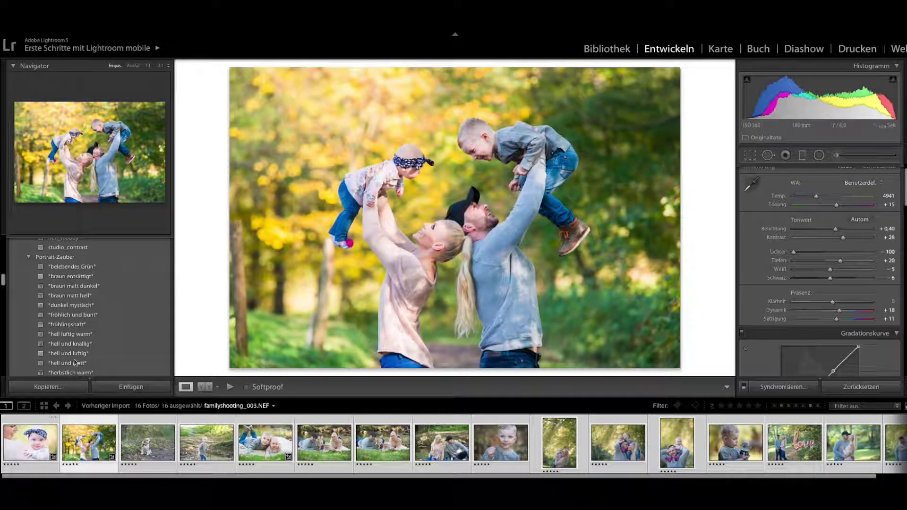
- Add an inverted radial filter centred on the parents, lowering Highlights and Exposure around them
scroll(80, 345, down, 1)
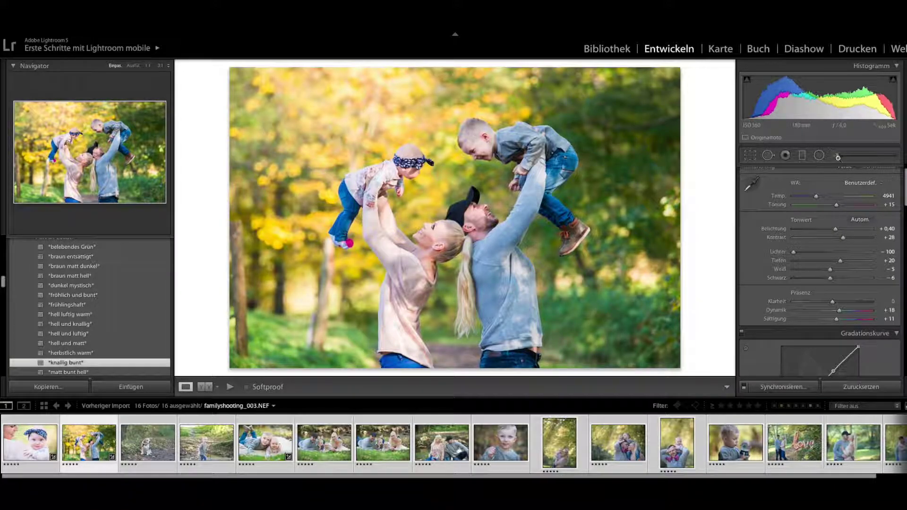
click(820, 156)
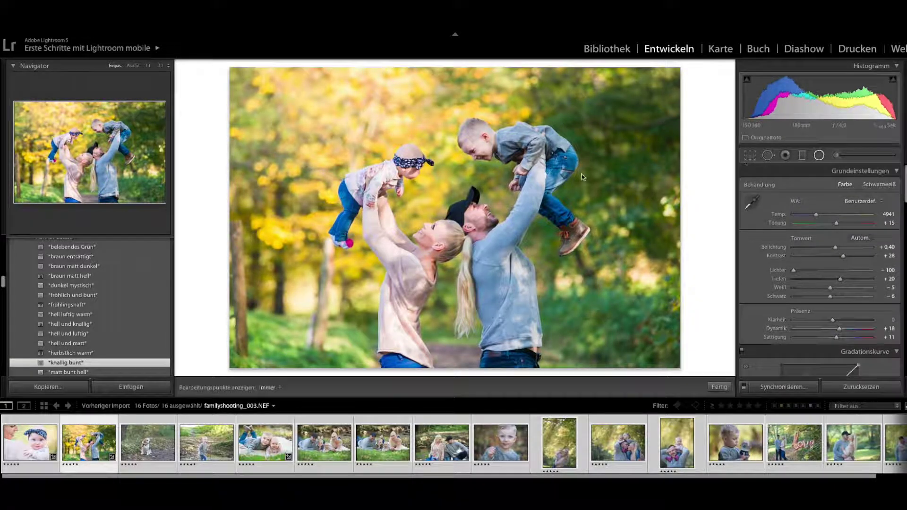
drag(381, 159, 515, 283)
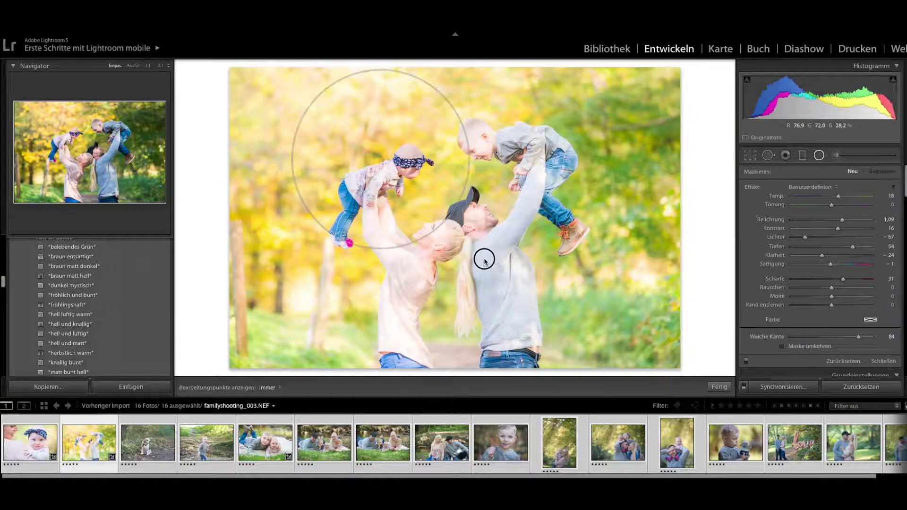
drag(380, 159, 457, 221)
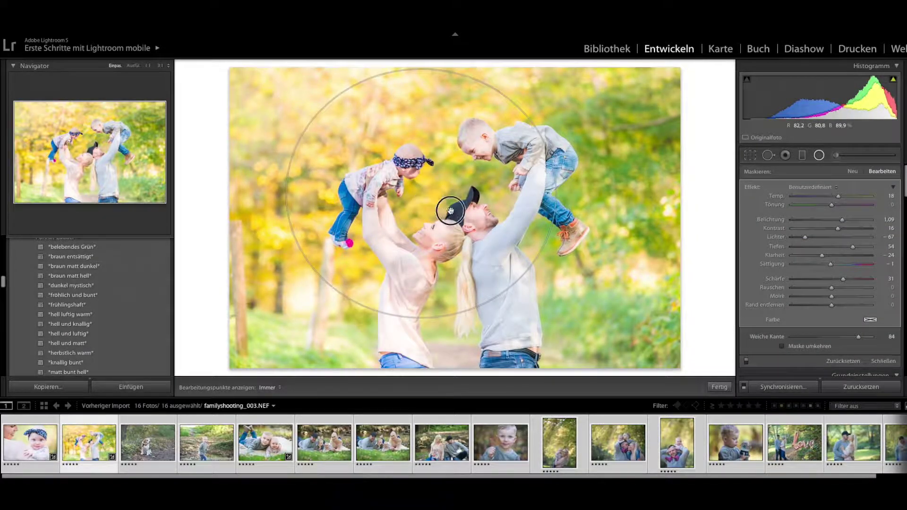
click(782, 346)
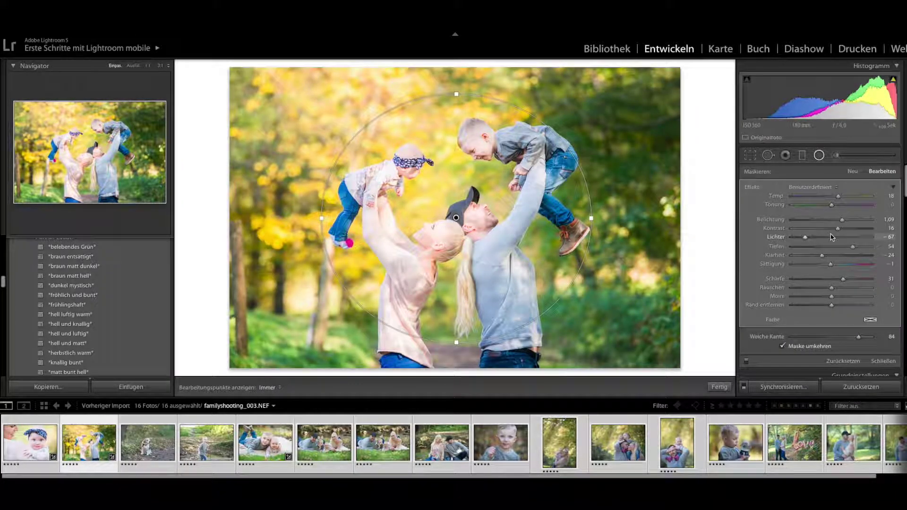
drag(798, 238, 793, 236)
mouse_move(842, 219)
mouse_down()
mouse_move(869, 246)
mouse_move(835, 223)
mouse_up()
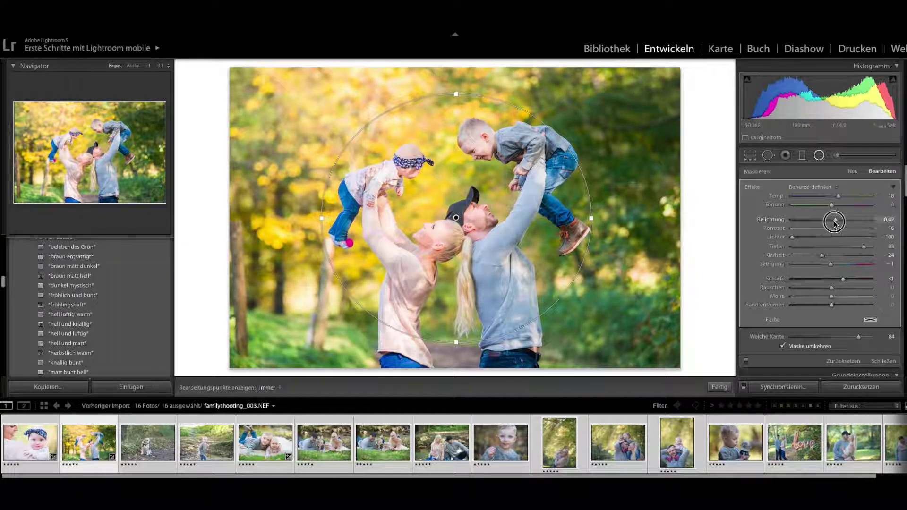
click(879, 361)
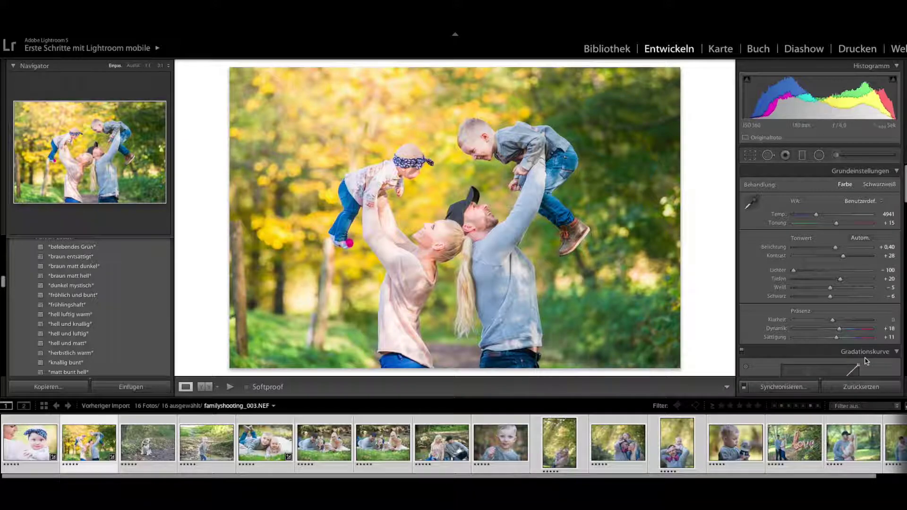
click(148, 444)
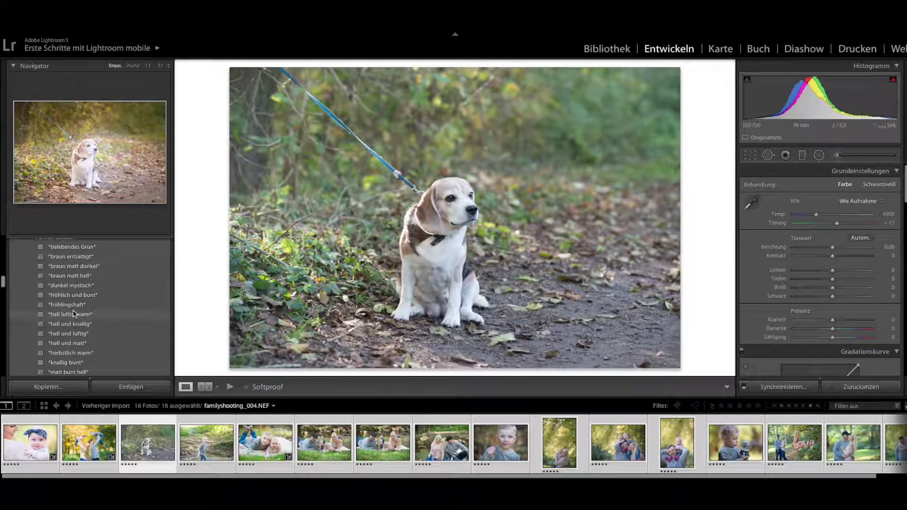
- Give the beagle photo the Portrait-Zauber 'retro' preset, then open familyshooting_005, the boy by the stream
scroll(66, 331, down, 2)
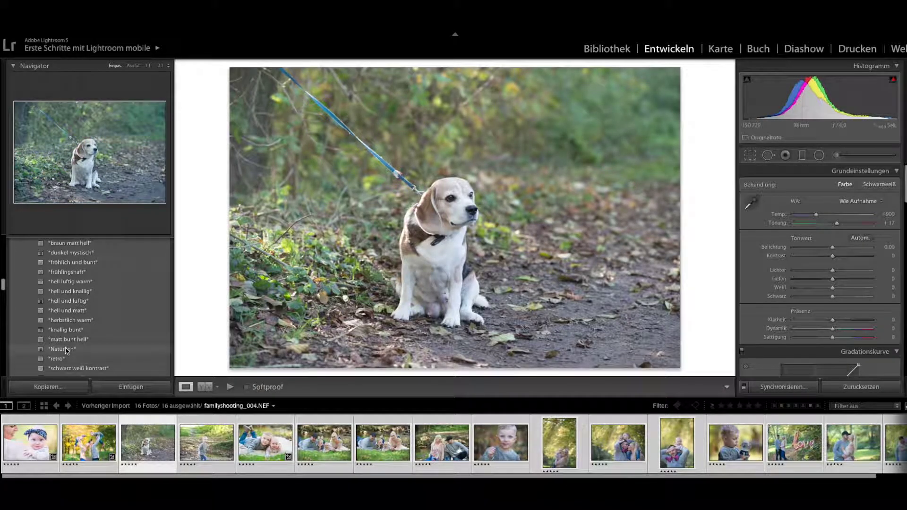
click(59, 359)
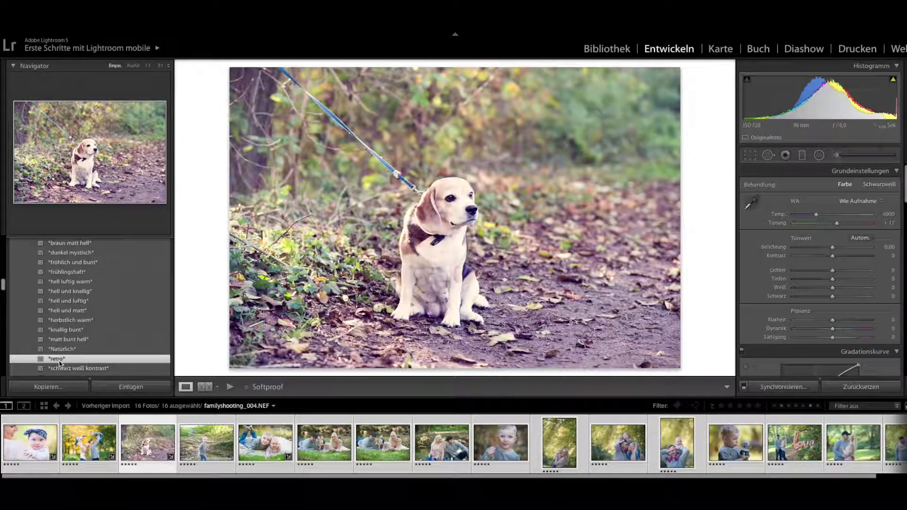
click(210, 451)
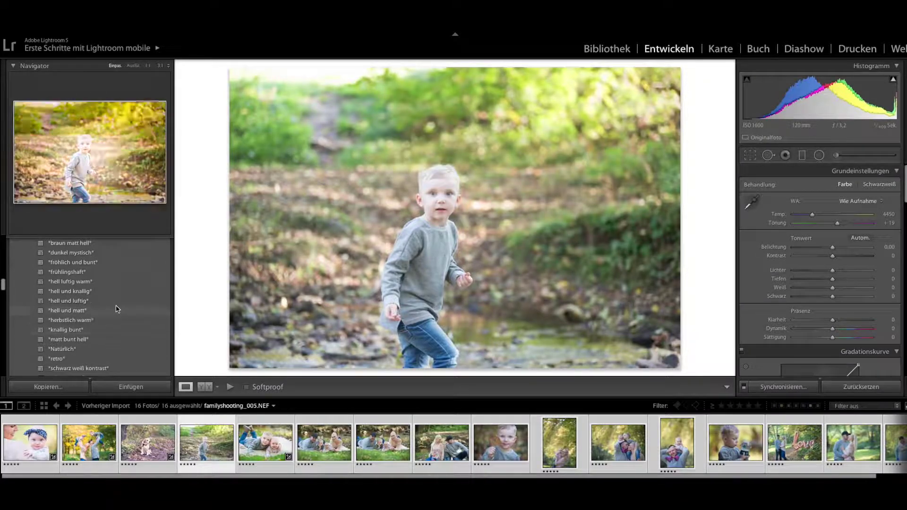
- Apply the 'dunkel mystisch' preset and lower exposure on the larger inverted radial filter
click(84, 256)
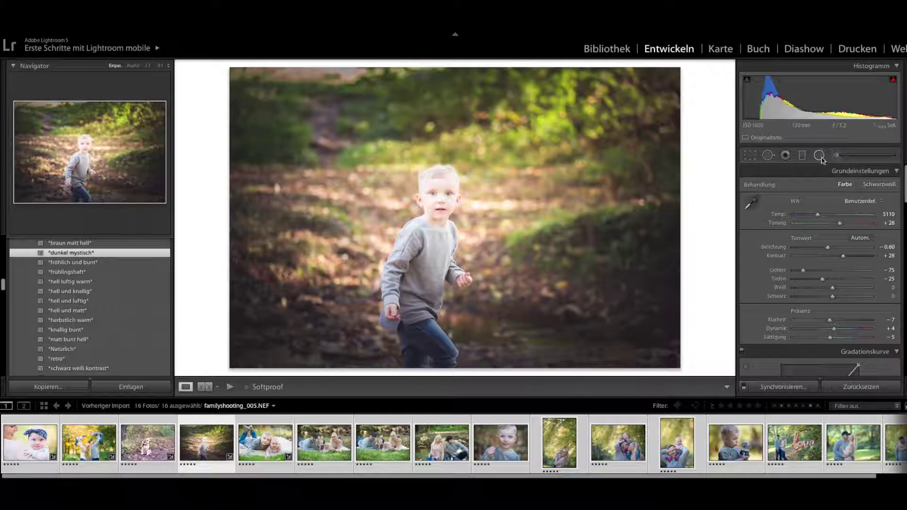
click(820, 156)
click(449, 220)
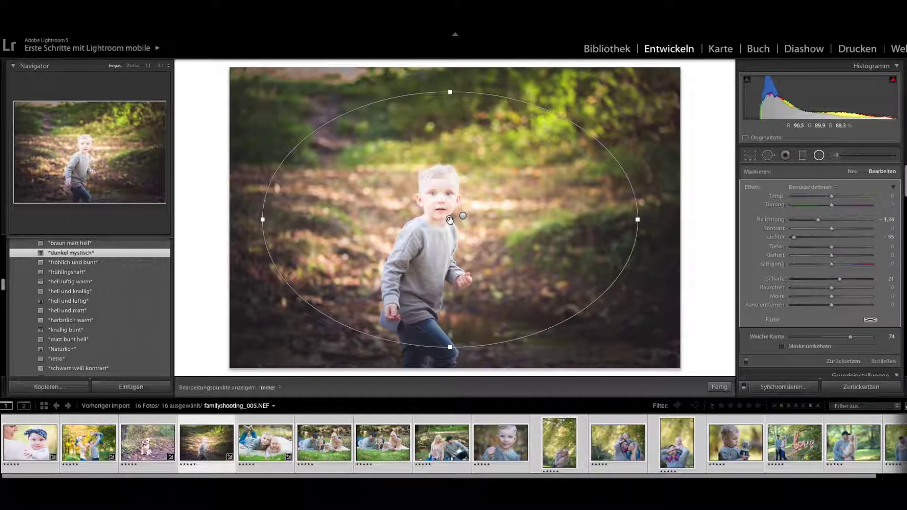
click(464, 217)
drag(846, 223, 843, 221)
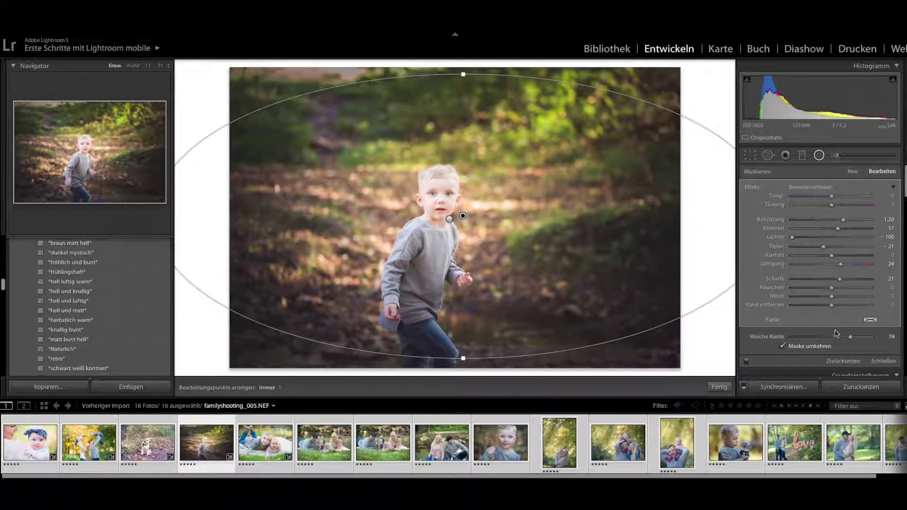
- Stretch the radial filter ellipse taller around the boy, trim it slightly, and finish the filter
drag(463, 358, 463, 368)
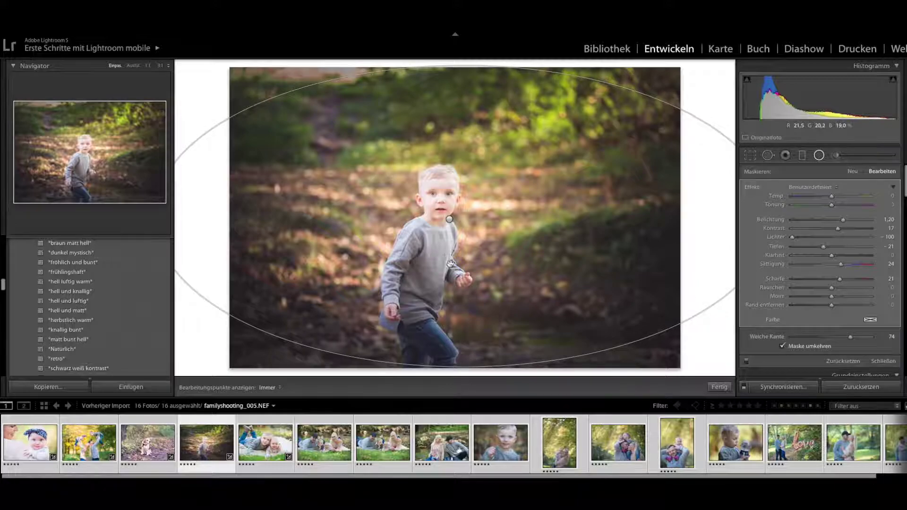
drag(464, 63, 463, 70)
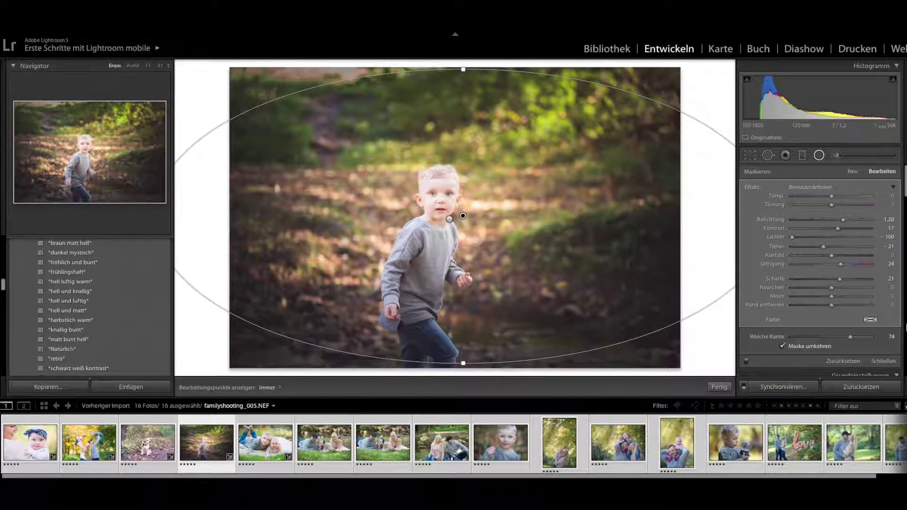
click(885, 362)
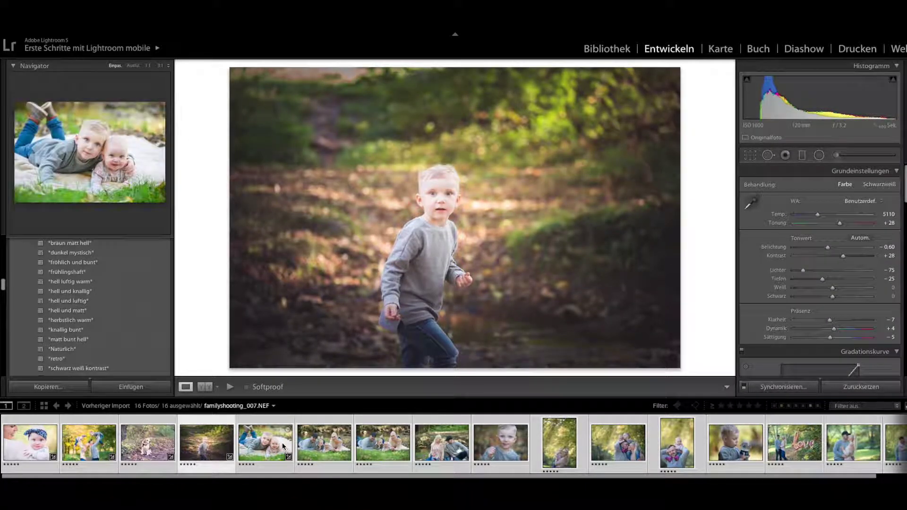
- Open the boy-and-baby blanket photo, compare neighbouring thumbnails, and leave only it selected
click(270, 442)
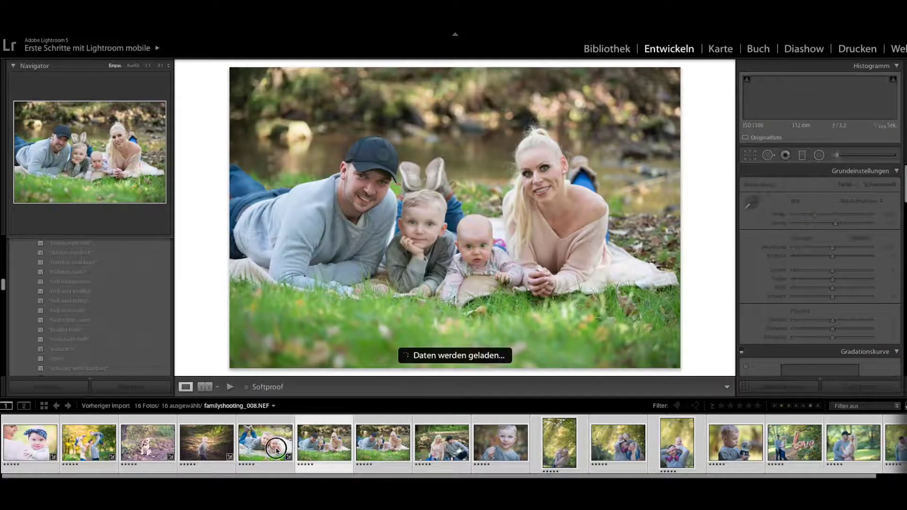
click(265, 442)
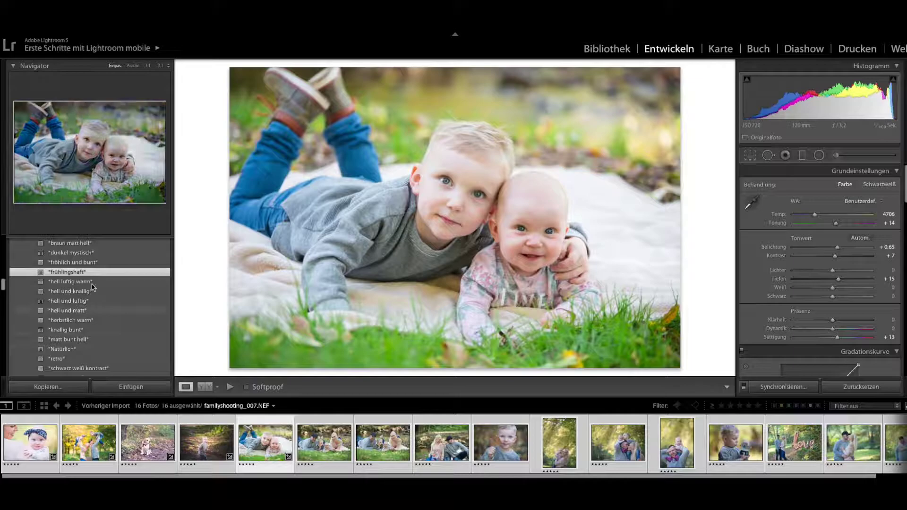
scroll(78, 284, up, 1)
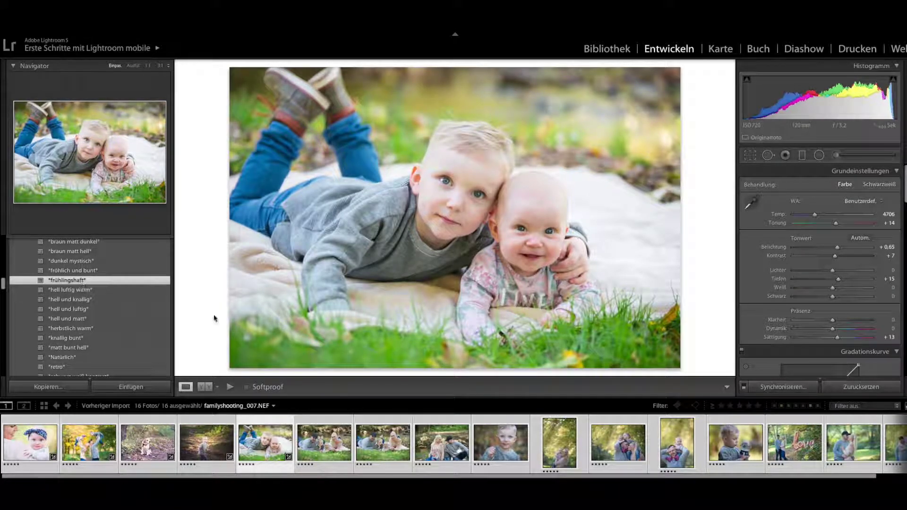
click(304, 452)
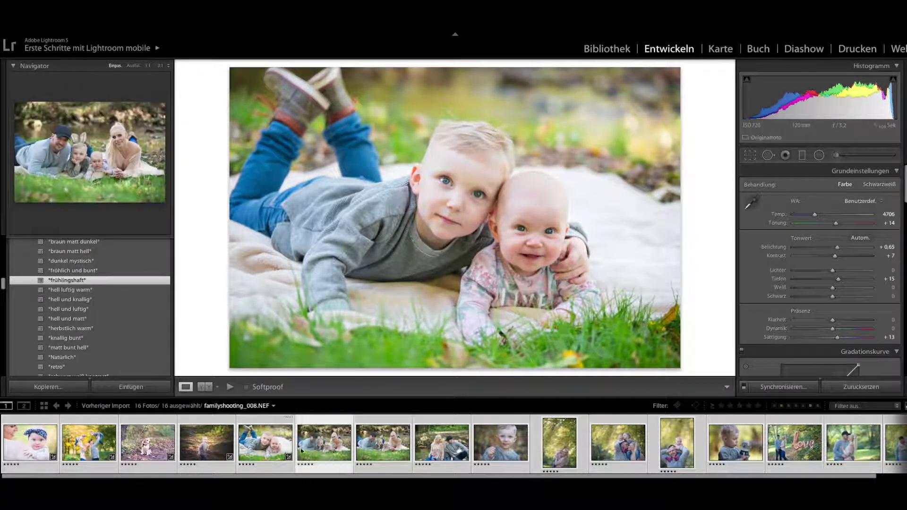
click(265, 449)
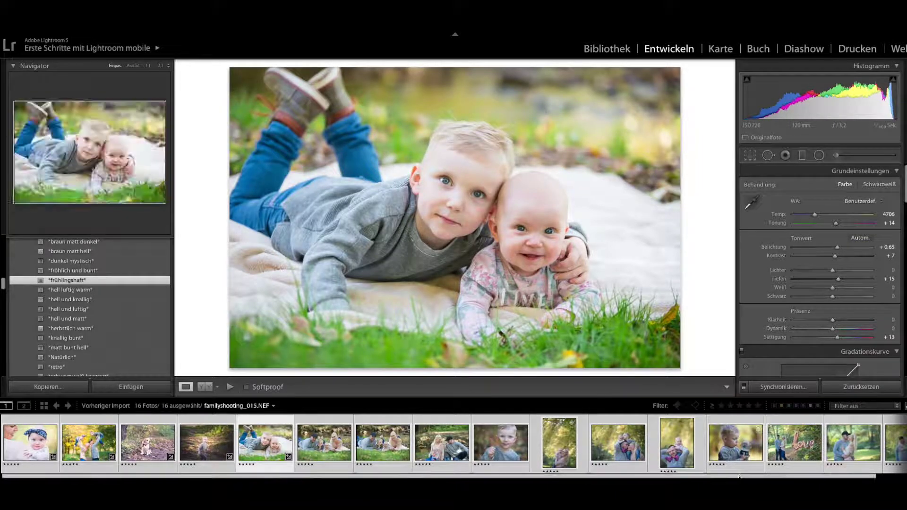
scroll(799, 454, down, 3)
click(879, 422)
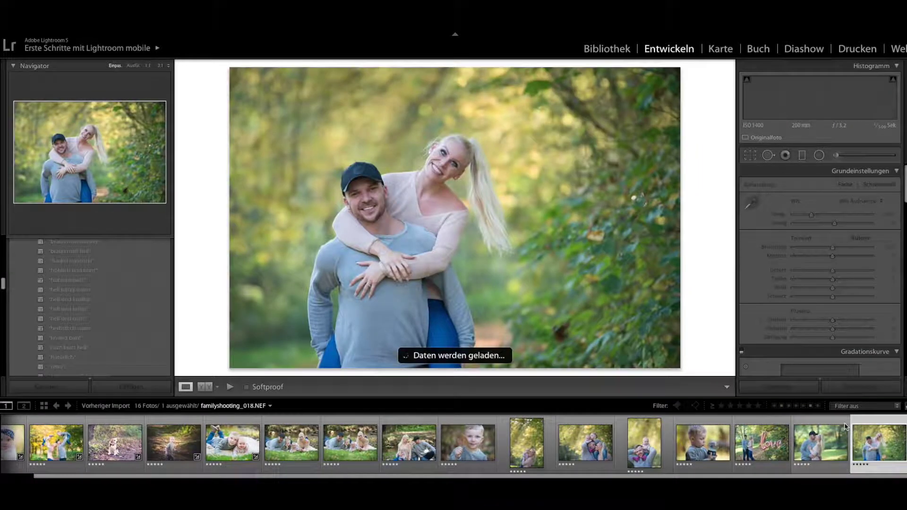
- Synchronise the blanket photo's settings onto familyshooting_008 and familyshooting_009
click(232, 443)
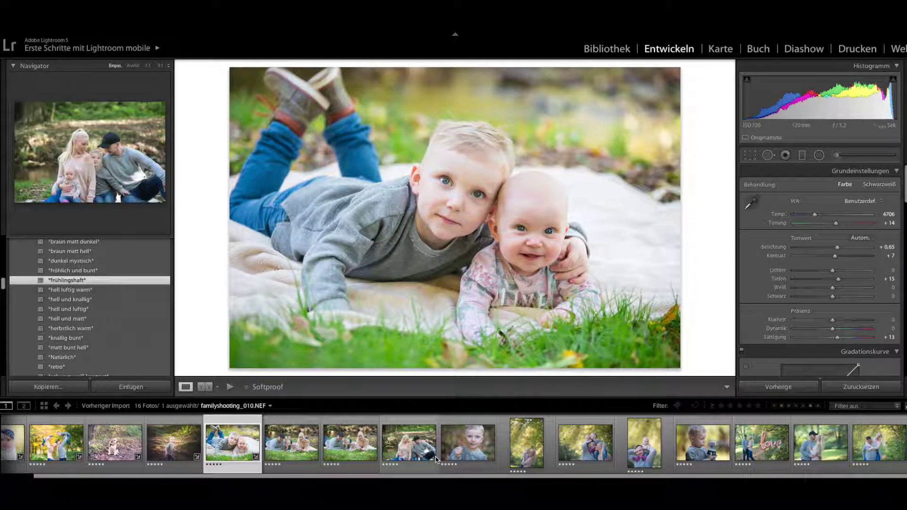
shift+click(350, 444)
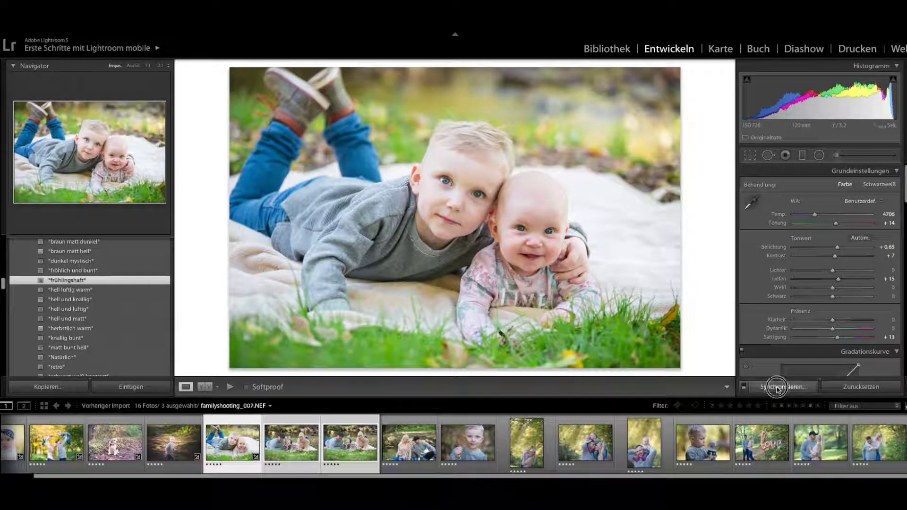
click(780, 387)
click(623, 204)
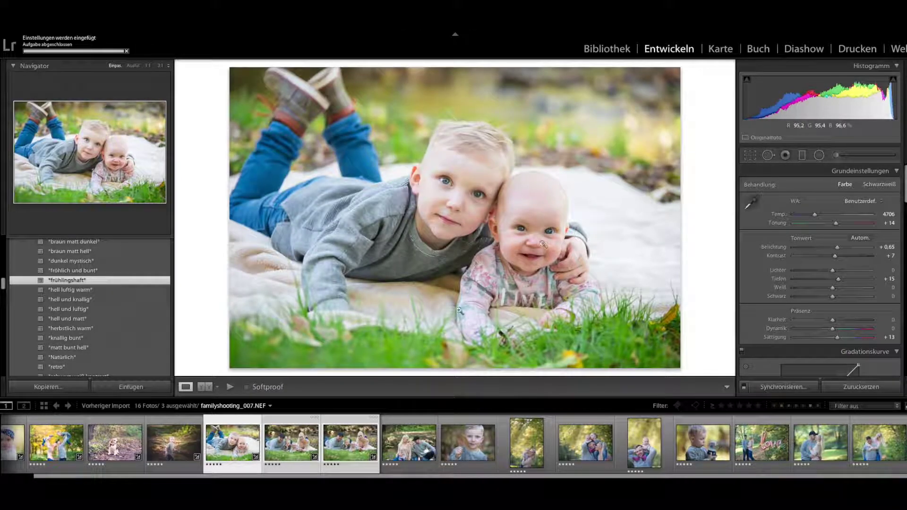
- Review both synced family photos, then open familyshooting_010, the family by the stream
click(295, 451)
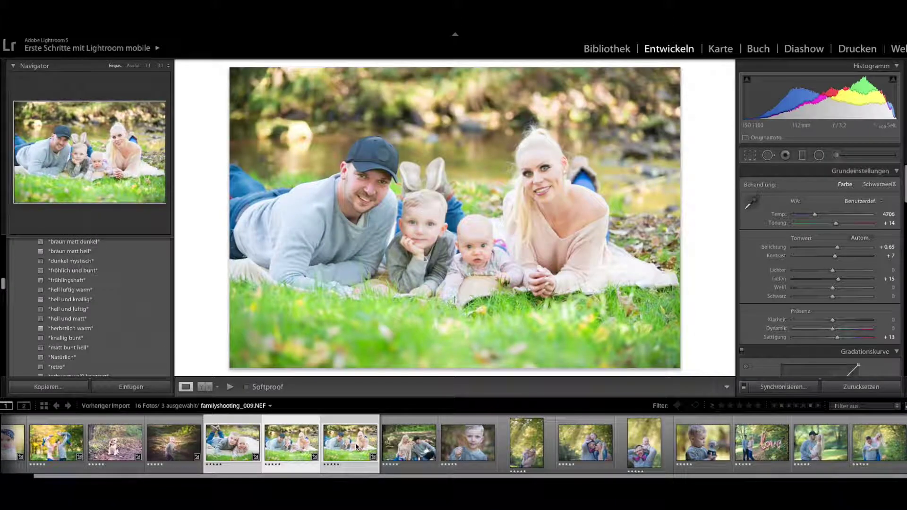
click(354, 446)
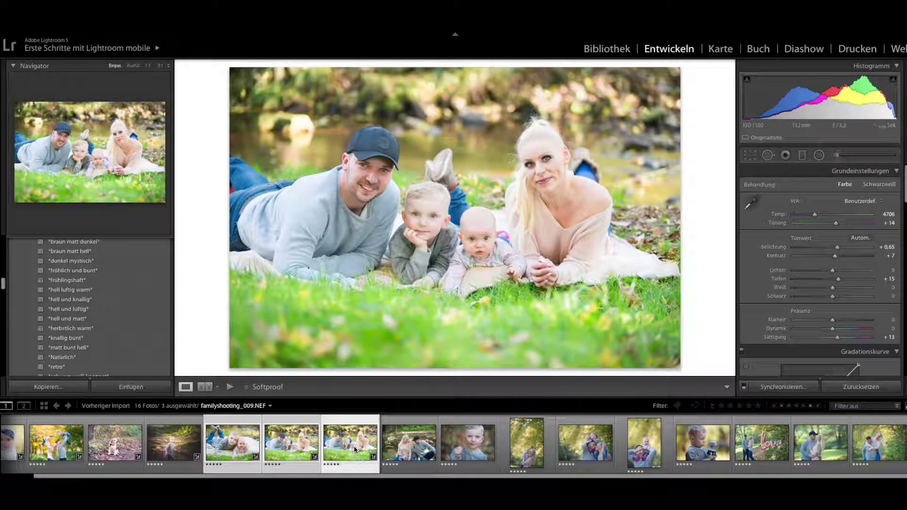
click(406, 451)
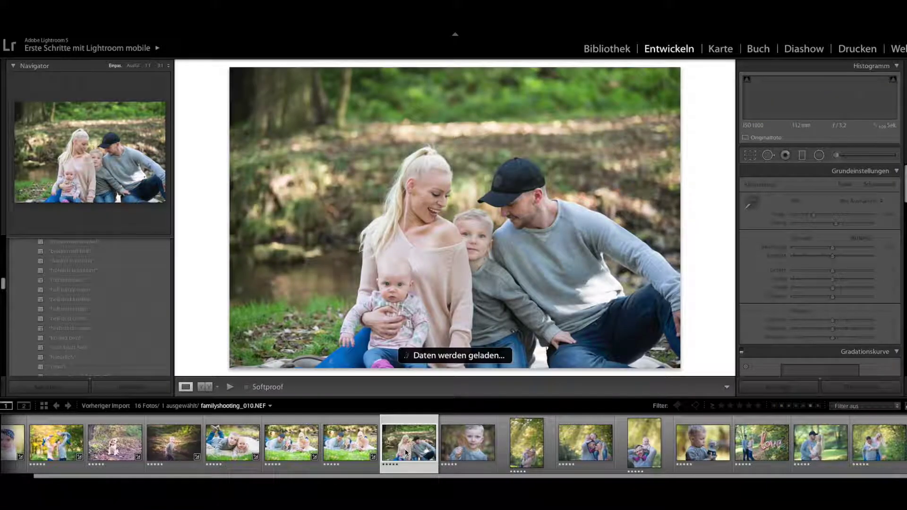
- Give familyshooting_010 the 'schwarz-weiß-kontrastreich' preset and familyshooting_011 the 'hell und matt' preset
scroll(109, 330, down, 5)
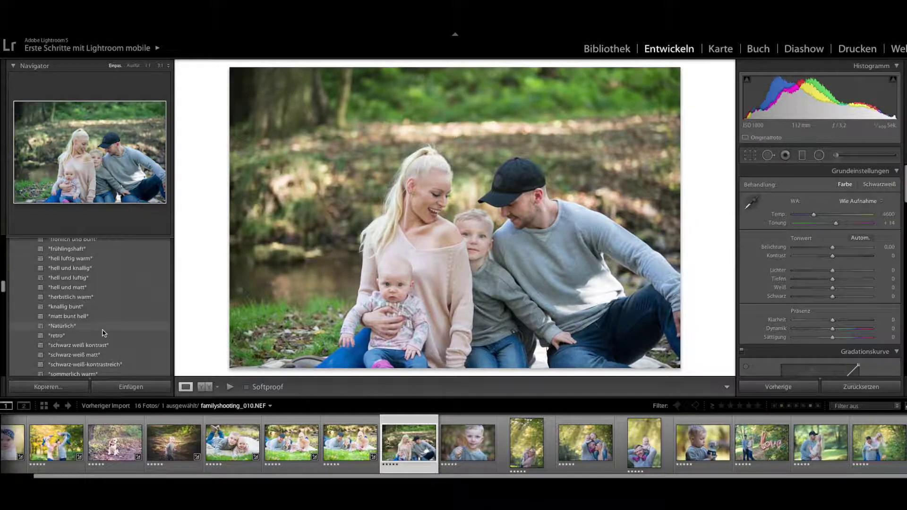
click(99, 323)
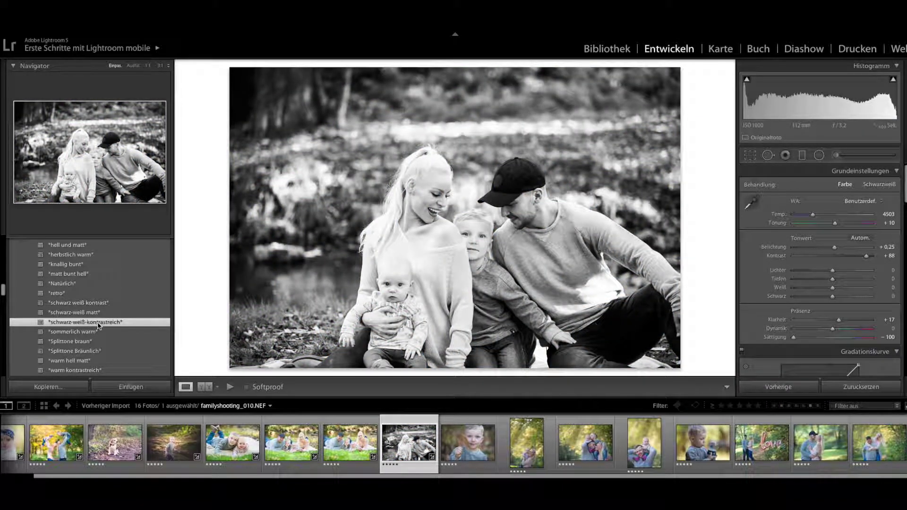
key(Right)
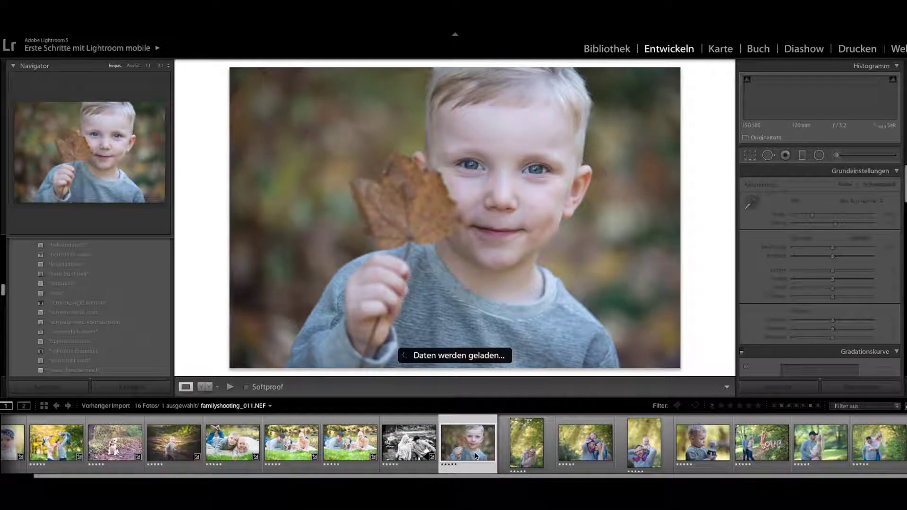
click(71, 246)
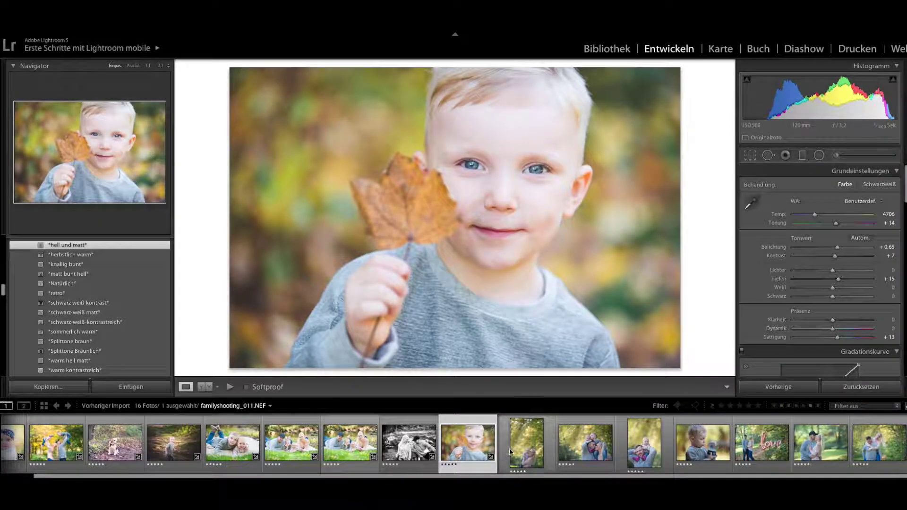
click(529, 449)
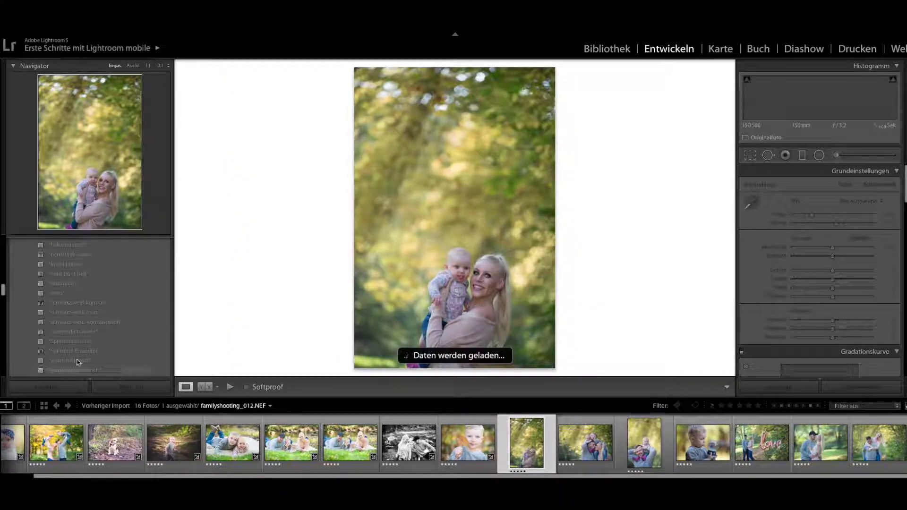
- Apply 'herbstlich warm', move the radial filter onto mother and baby, and lower its exposure
click(73, 256)
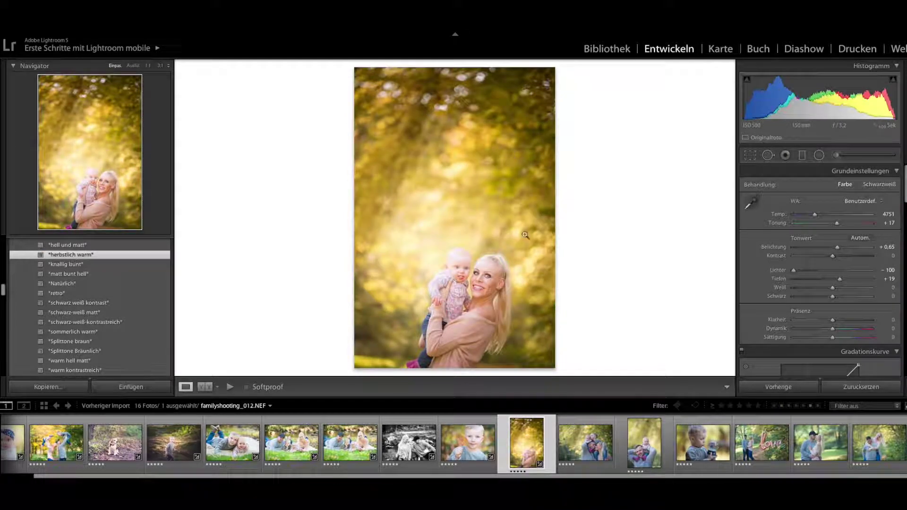
click(819, 156)
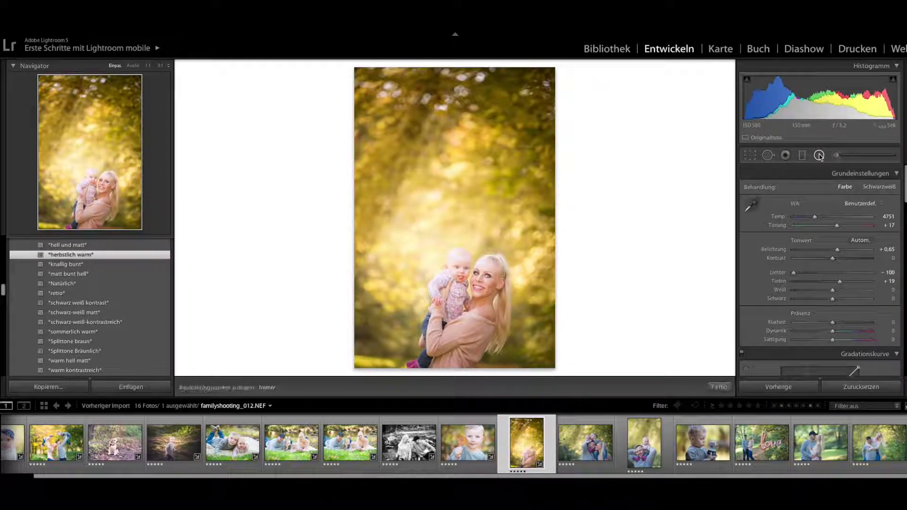
click(452, 231)
drag(452, 231, 458, 282)
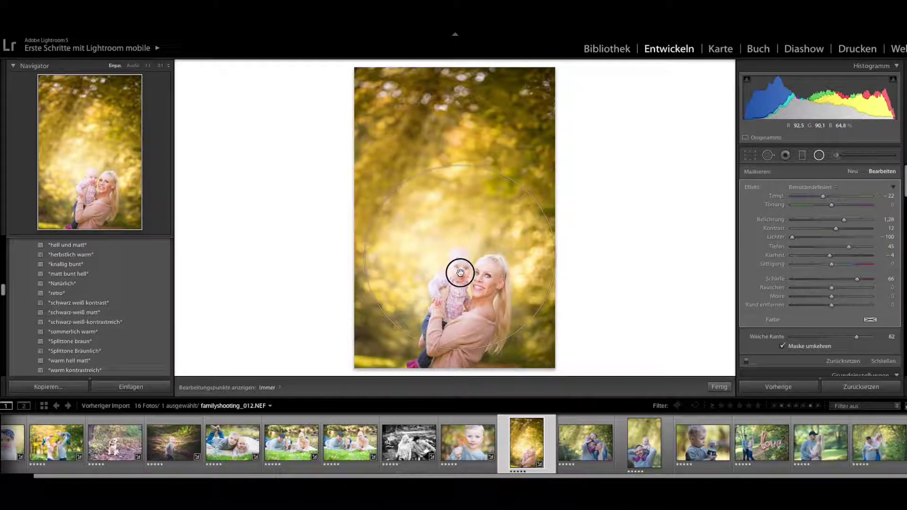
drag(843, 220, 838, 222)
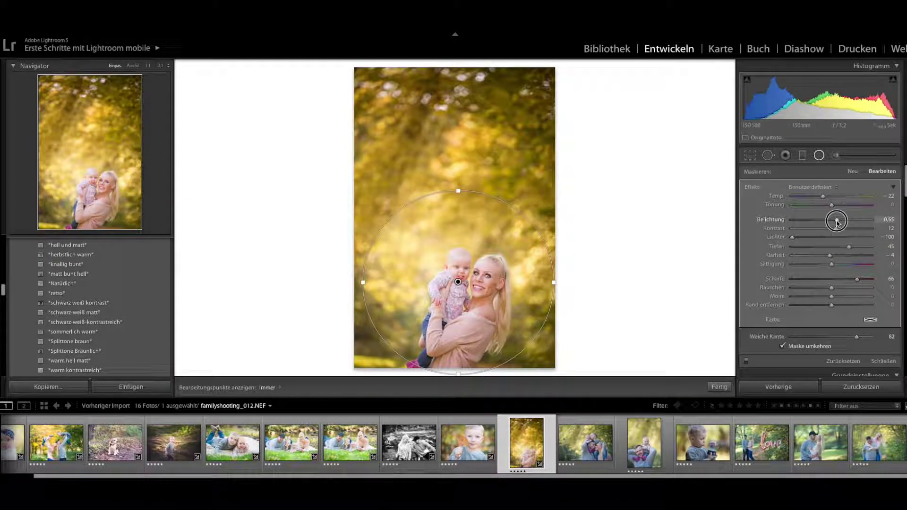
click(883, 361)
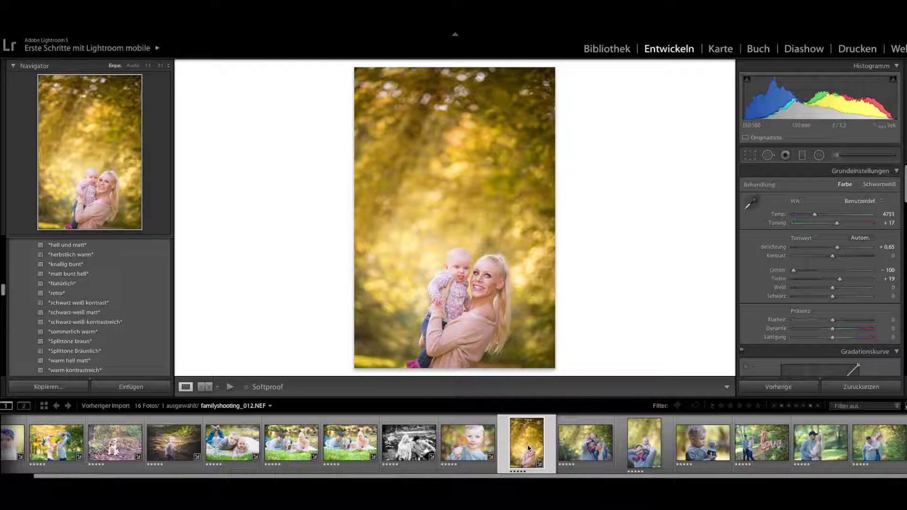
ctrl+click(584, 454)
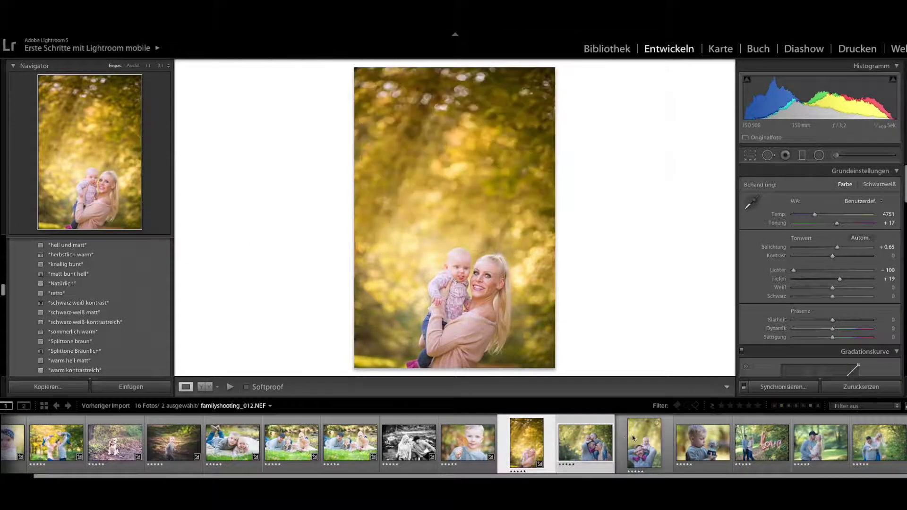
- Paste the portrait's settings onto familyshooting_013 and raise its radial filter exposure to 0.76
key(ctrl+shift+v)
click(585, 449)
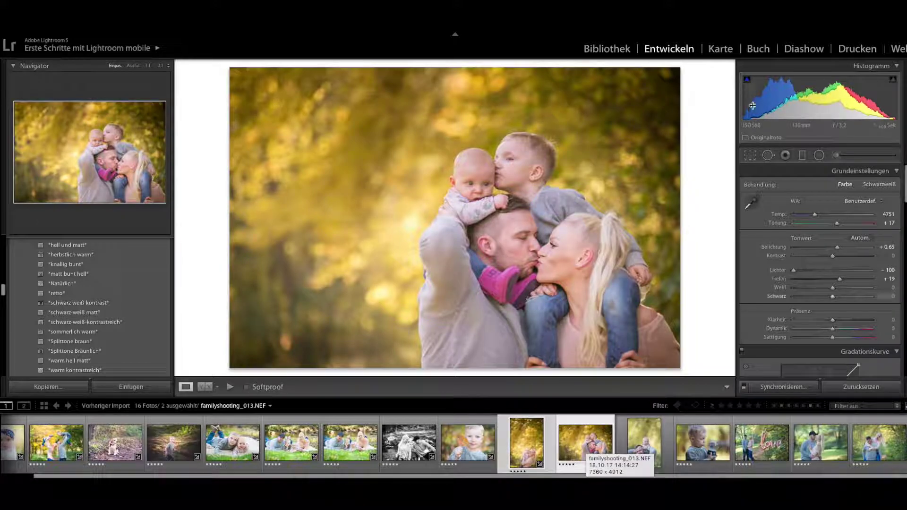
click(819, 155)
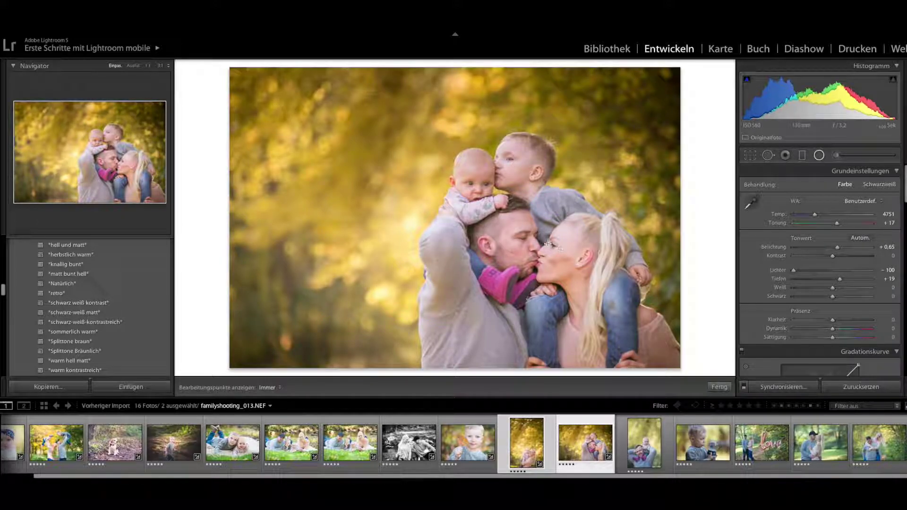
click(551, 213)
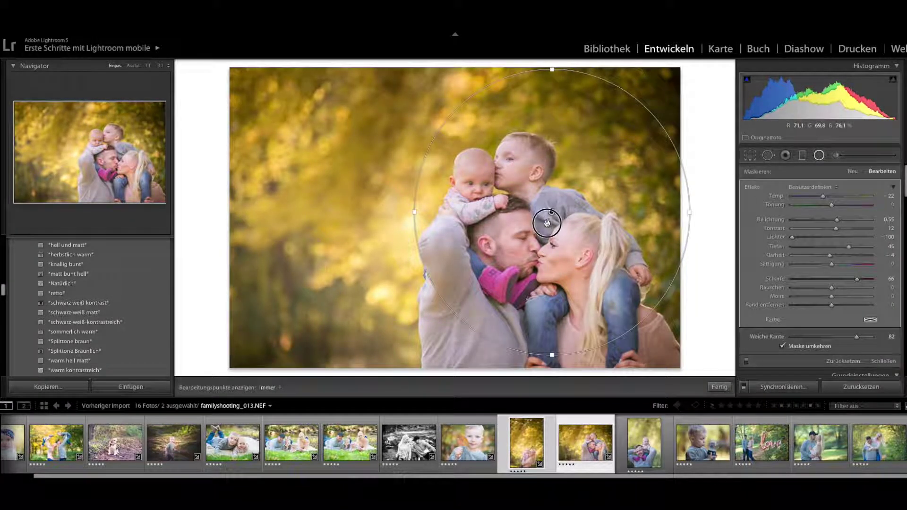
drag(837, 220, 841, 223)
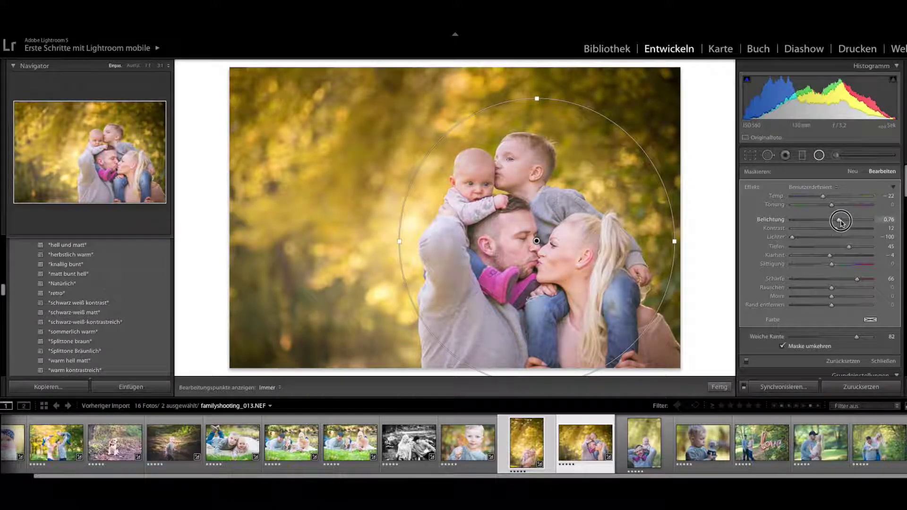
click(883, 361)
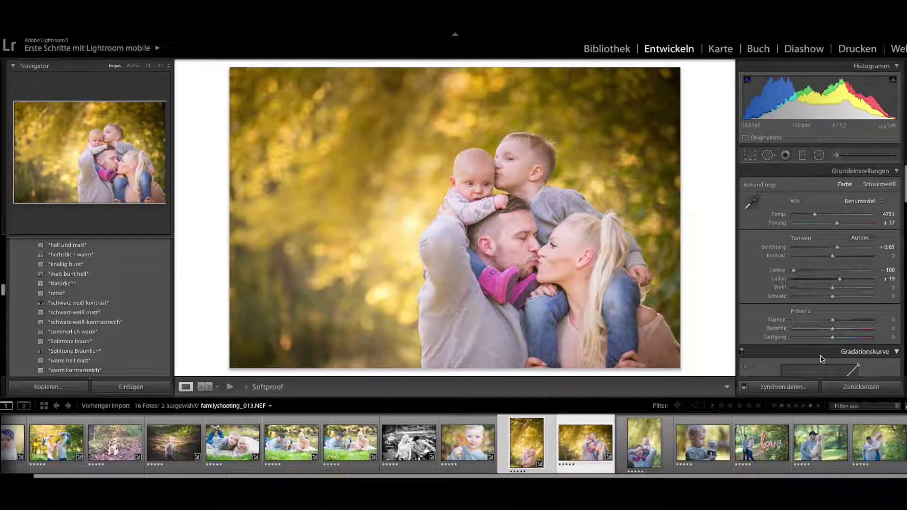
key(Right)
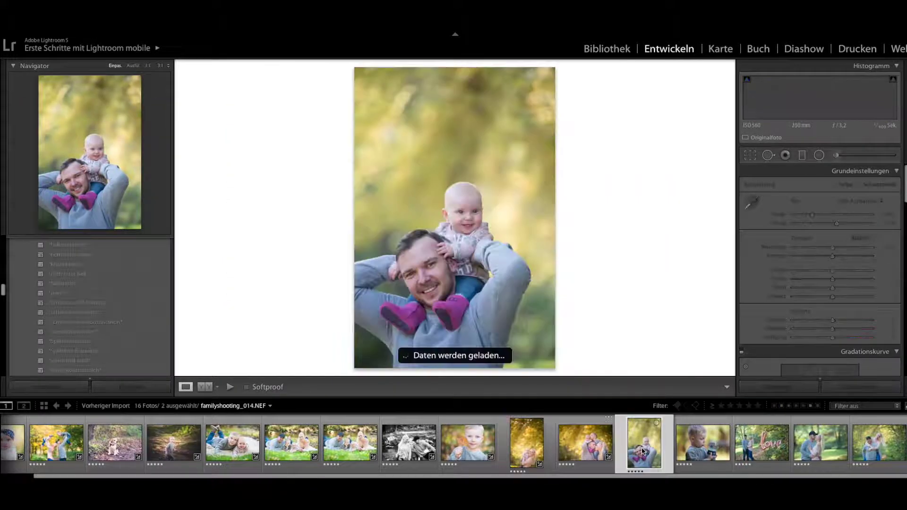
- Apply the knallig bunt preset to the father-and-baby photo
click(66, 265)
click(819, 155)
click(819, 155)
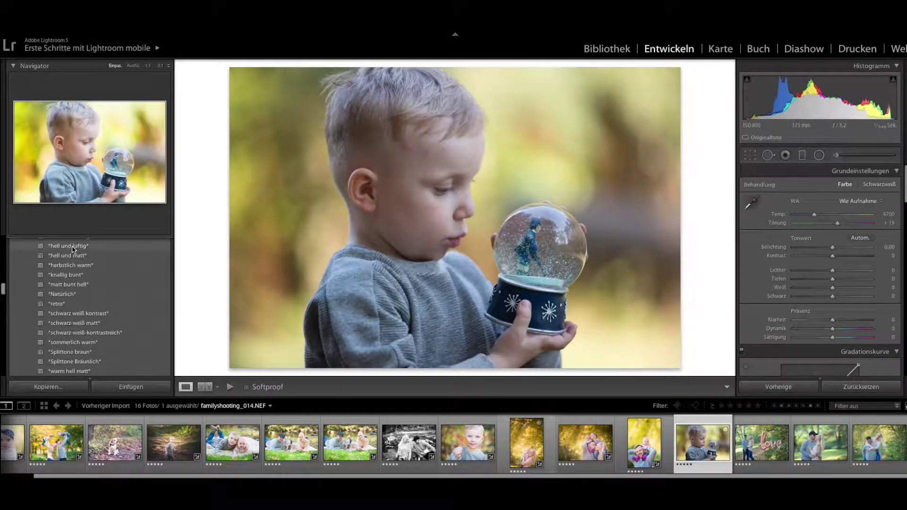
- Apply the braun entsättigt preset to the snow-globe boy photo
scroll(66, 307, up, 1)
scroll(62, 289, up, 1)
scroll(70, 276, up, 1)
scroll(72, 265, up, 1)
scroll(76, 272, up, 1)
scroll(78, 268, up, 1)
scroll(77, 262, up, 1)
scroll(75, 258, up, 1)
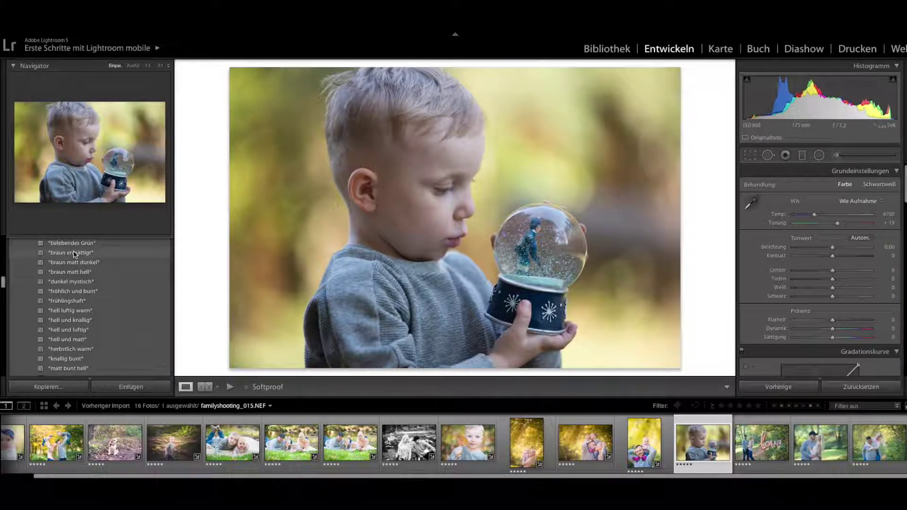
click(72, 255)
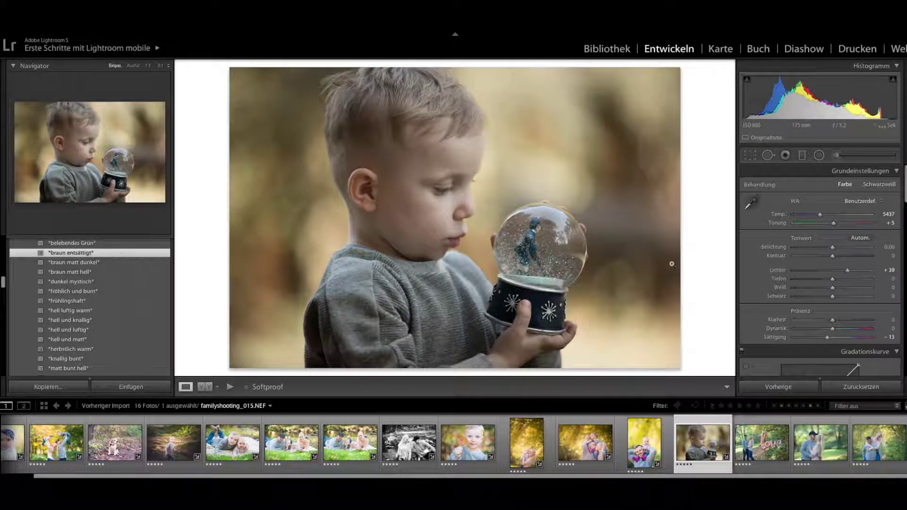
- Paint a new Adjustment Brush adjustment over the boy
click(837, 156)
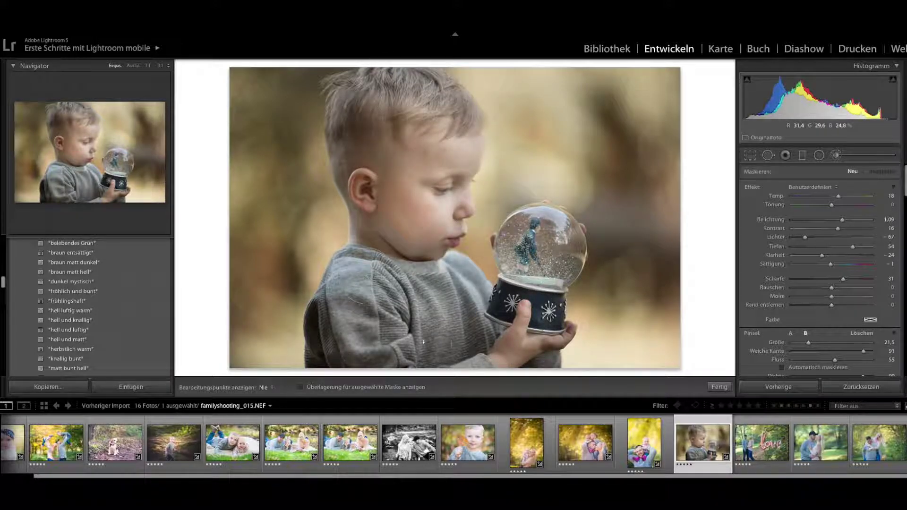
drag(493, 350, 493, 350)
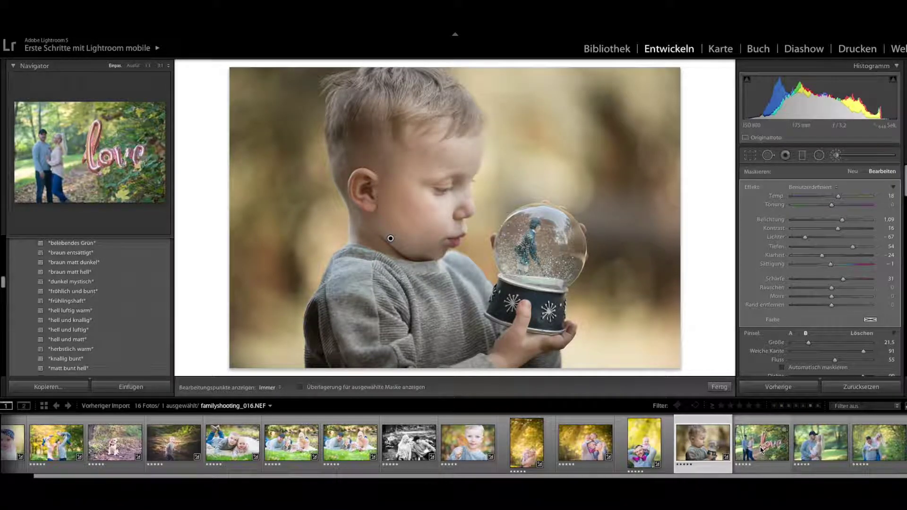
mouse_move(761, 443)
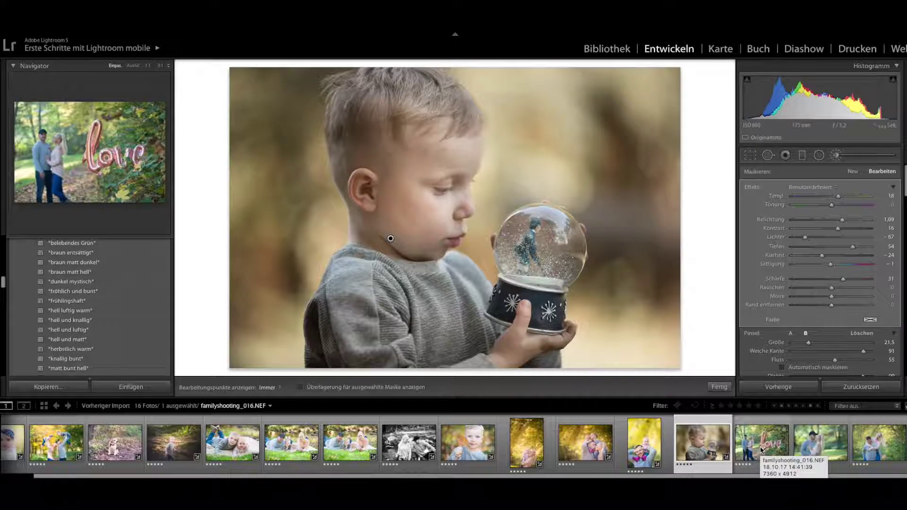
click(762, 446)
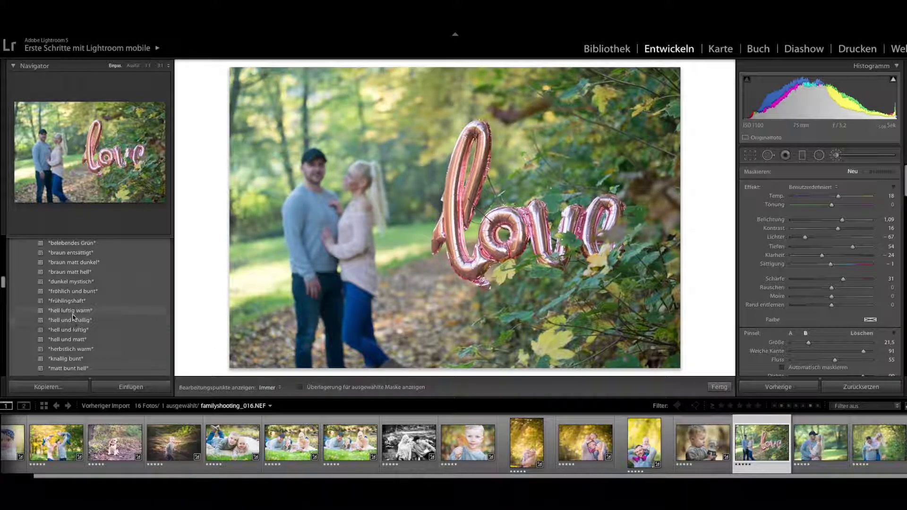
- Give the love-balloon photo the hell luftig warm preset with slightly lowered exposure
click(78, 311)
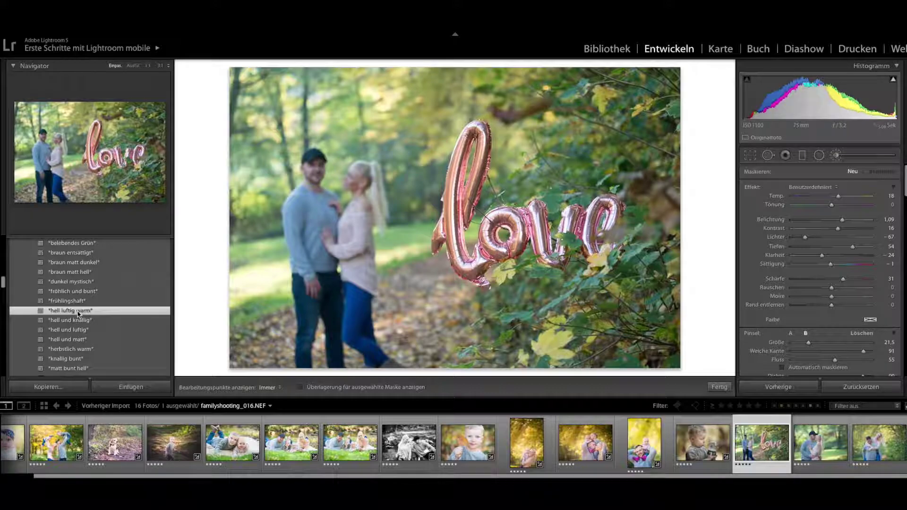
scroll(823, 283, down, 2)
click(884, 357)
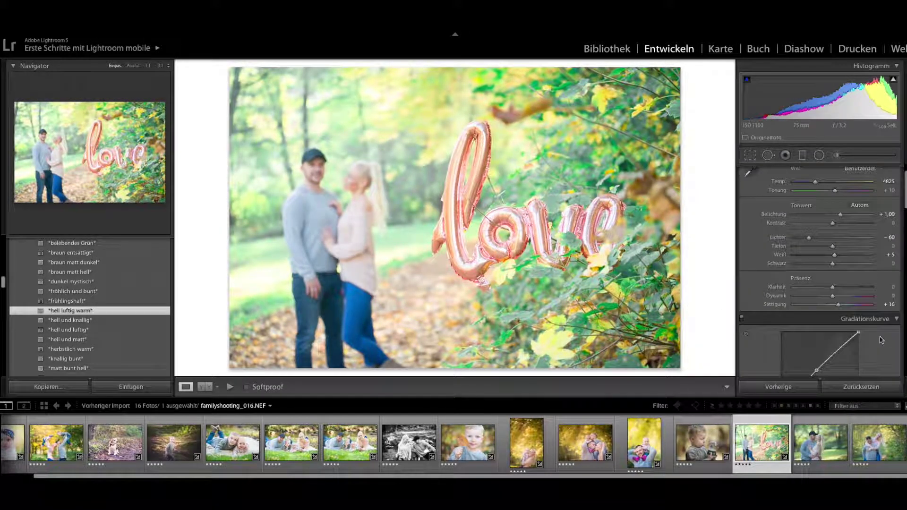
drag(840, 215, 836, 217)
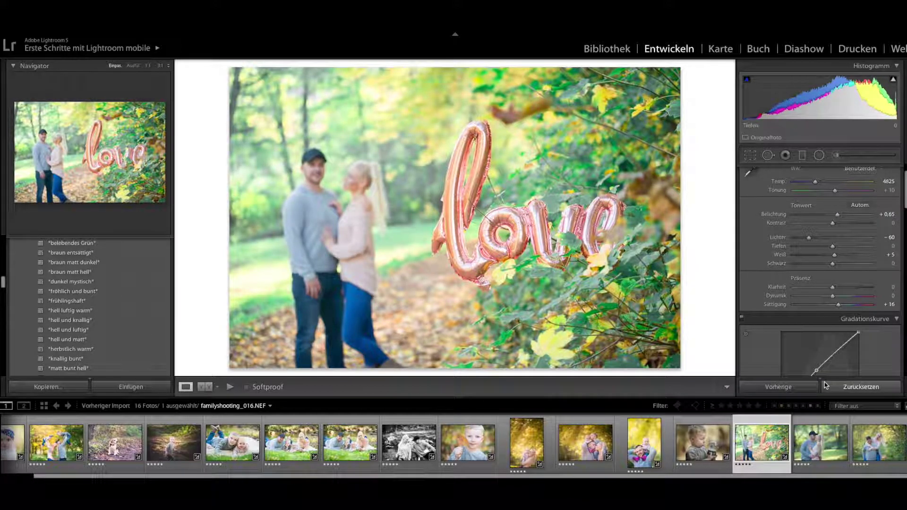
- Compare presets on the kissing-couple photo and keep hell und luftig
click(822, 454)
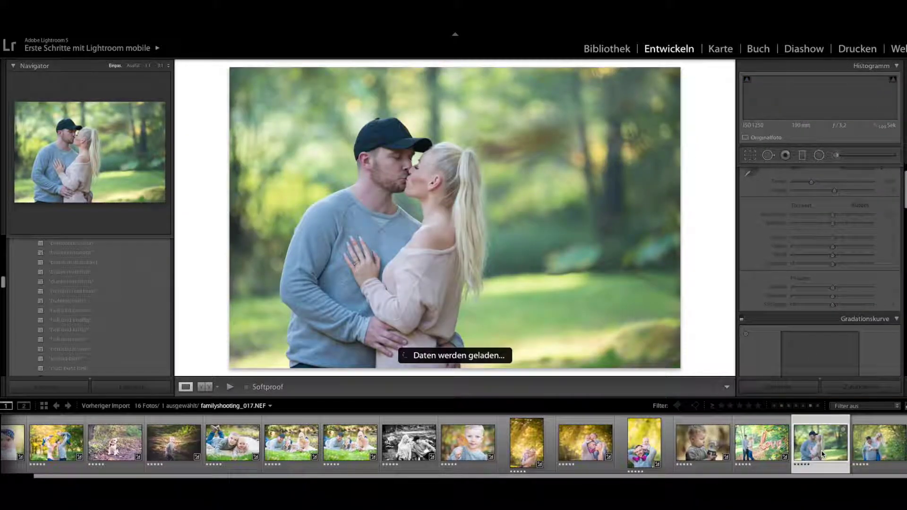
click(68, 330)
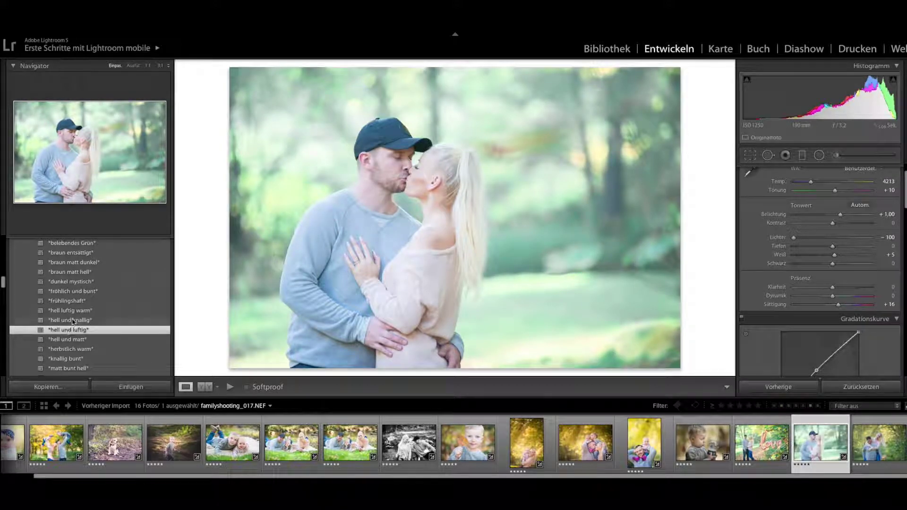
click(70, 310)
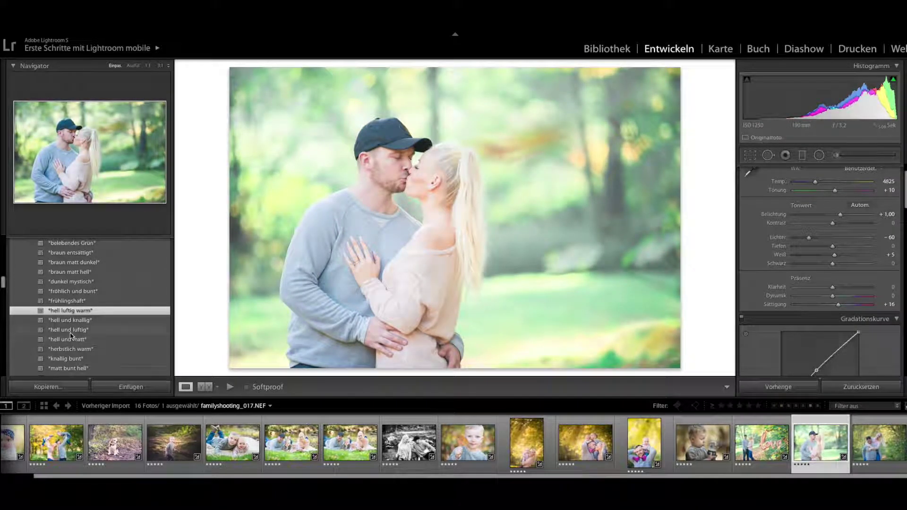
click(70, 335)
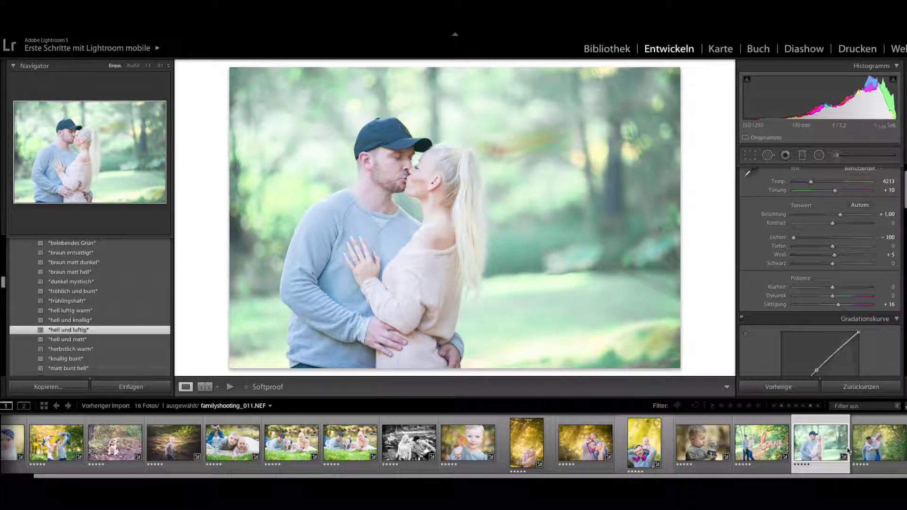
click(877, 449)
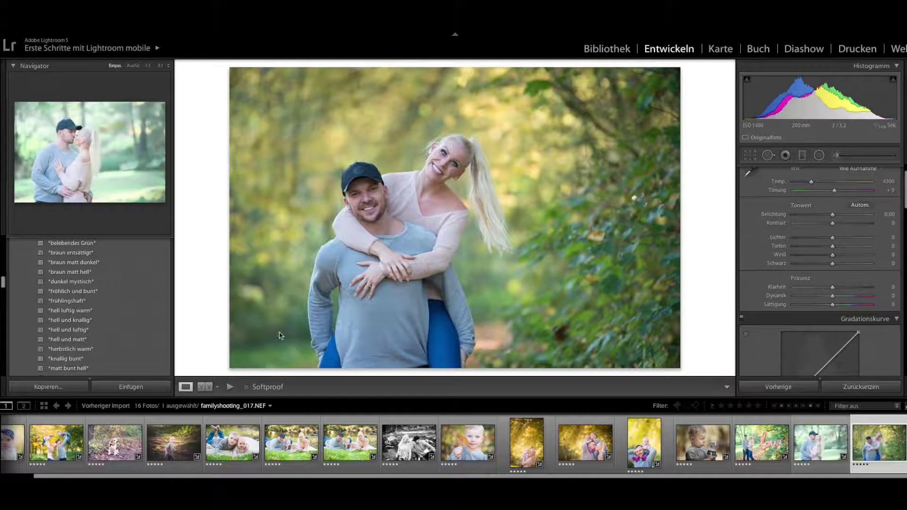
- Apply knallig bunt to the piggyback photo and brush the man's cap, edit pins always shown
click(69, 361)
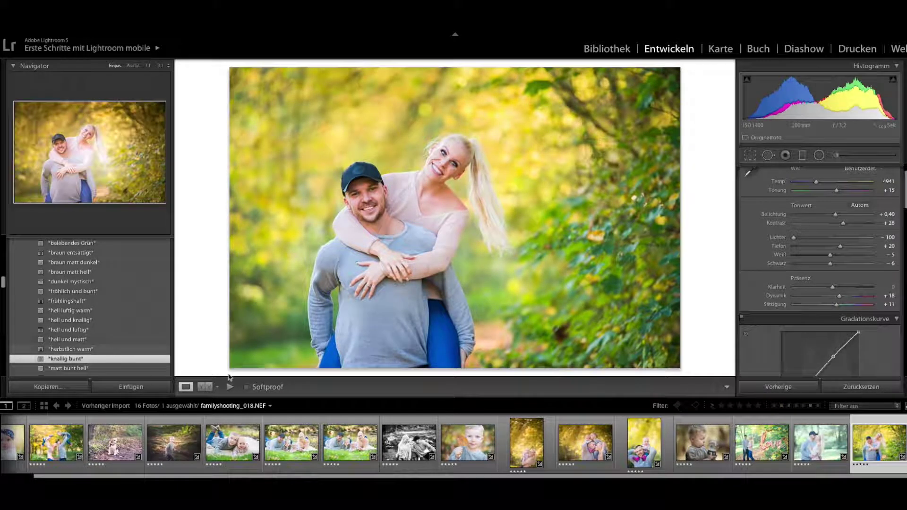
click(837, 156)
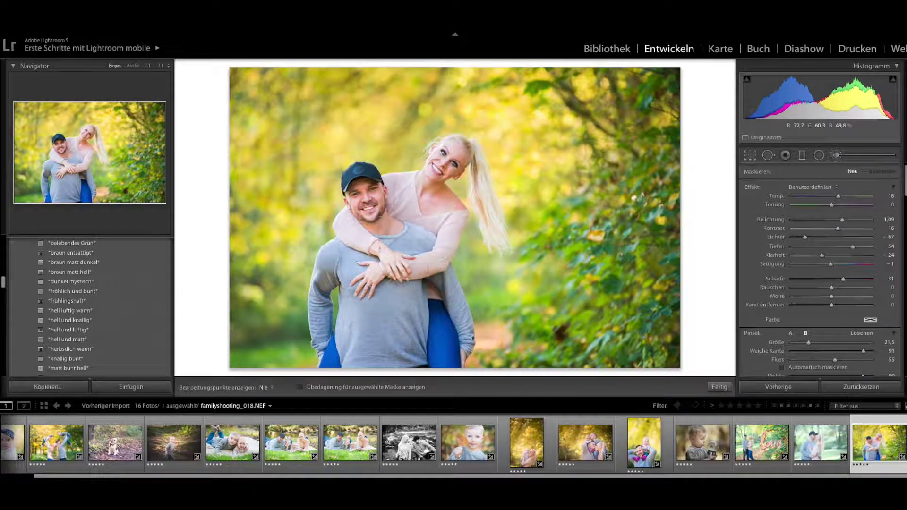
drag(355, 183, 373, 175)
key(h)
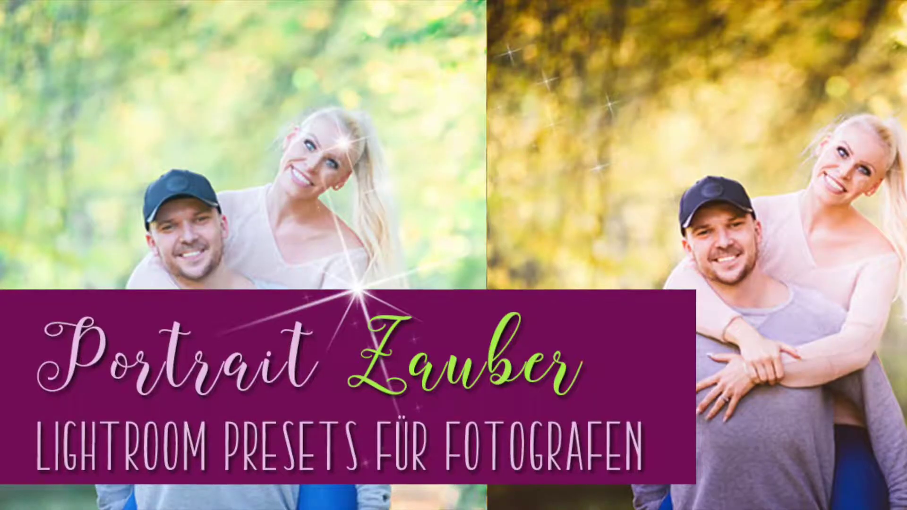